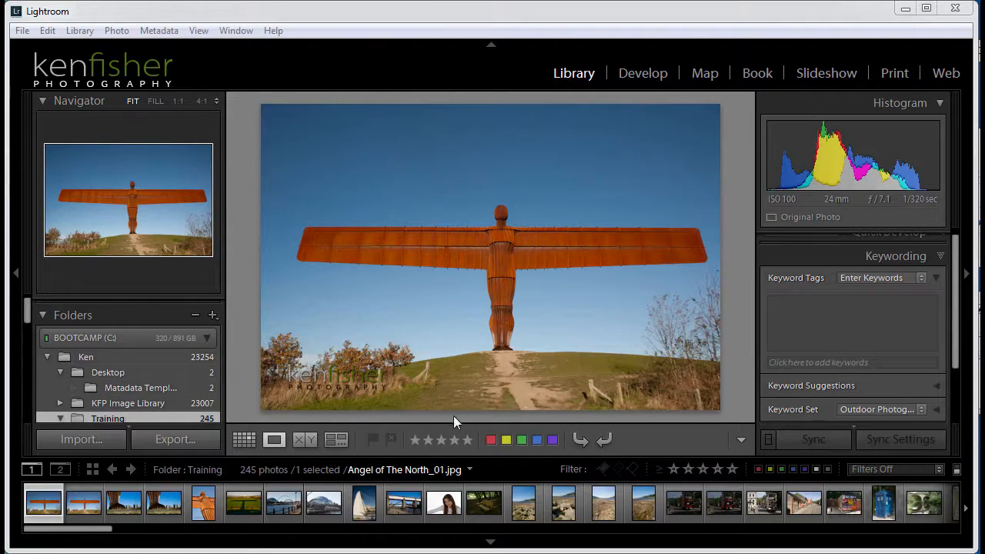
# Hide the Library toolbar below the photo and show it again.
pyautogui.click(643, 17)
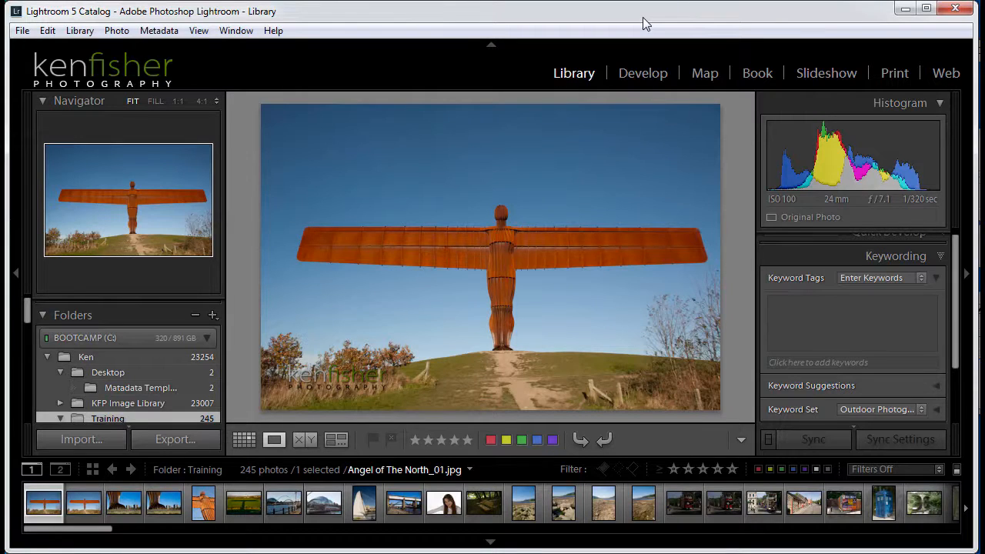
pyautogui.press('t')
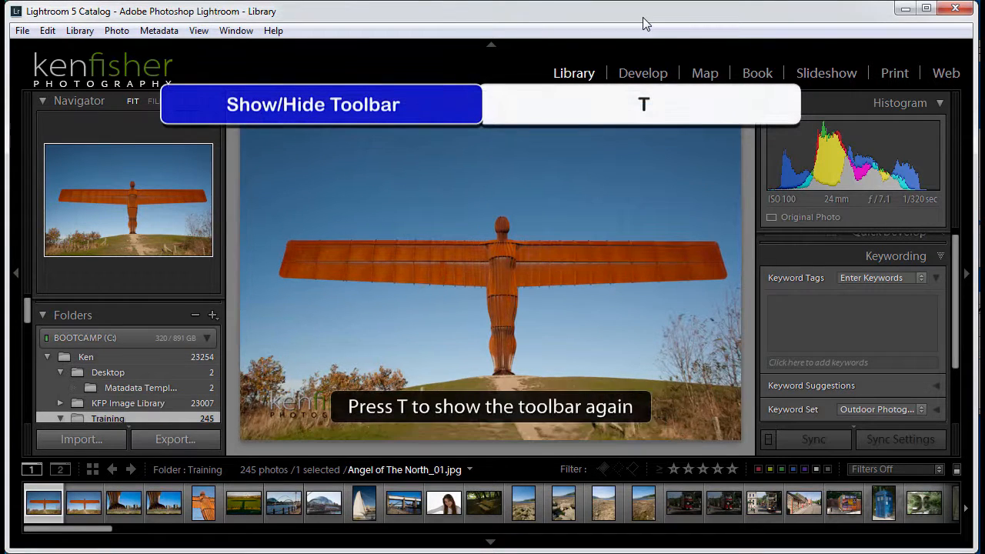
pyautogui.press('t')
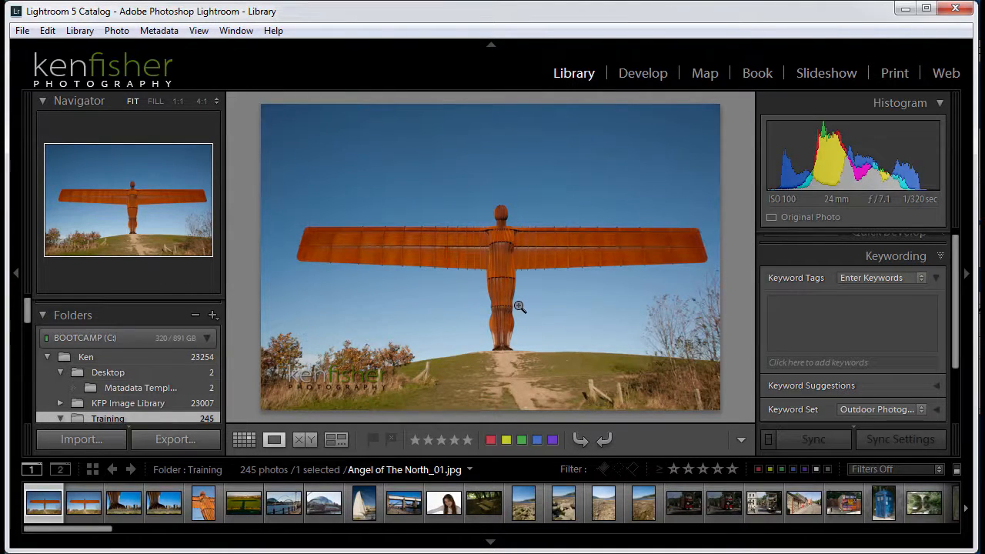
# Switch the Library to Grid view and add the Painter tool to the toolbar.
pyautogui.press('g')
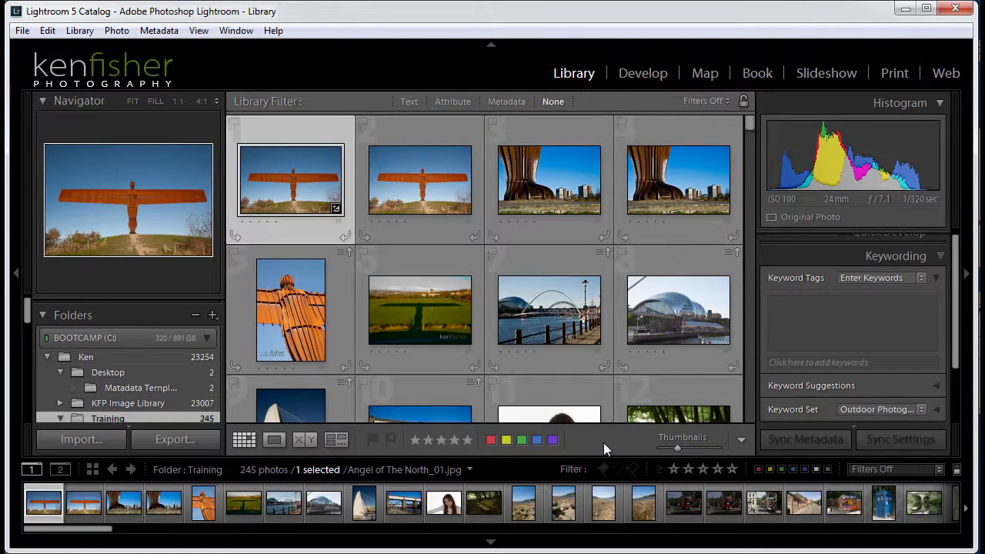
pyautogui.click(742, 442)
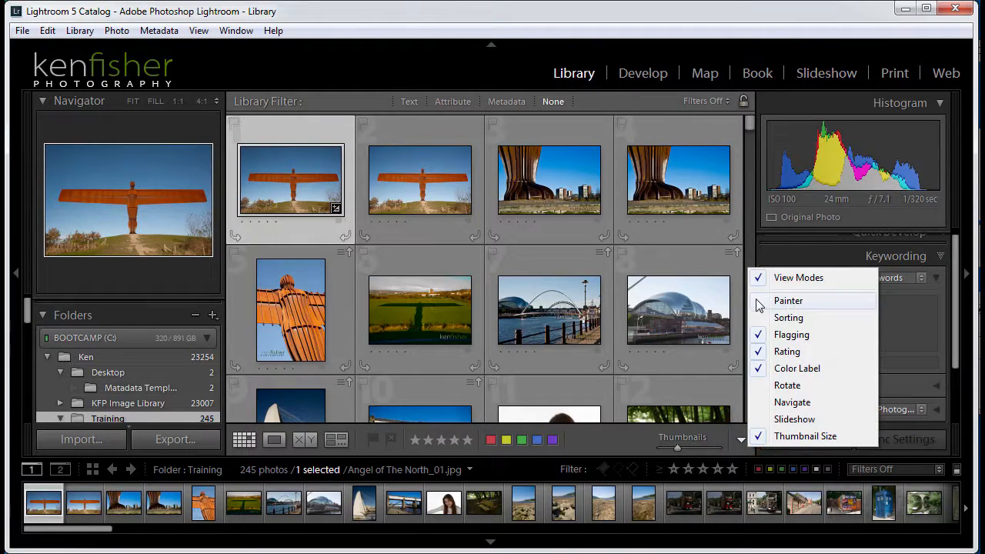
pyautogui.click(792, 302)
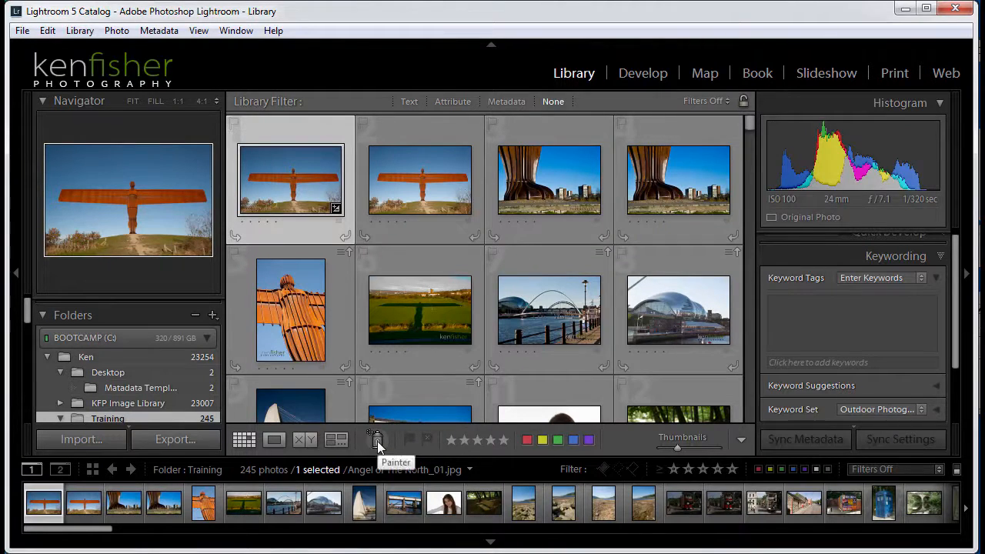
# Activate the Painter and set it to paint Keywords with the keyword Iron.
pyautogui.click(377, 441)
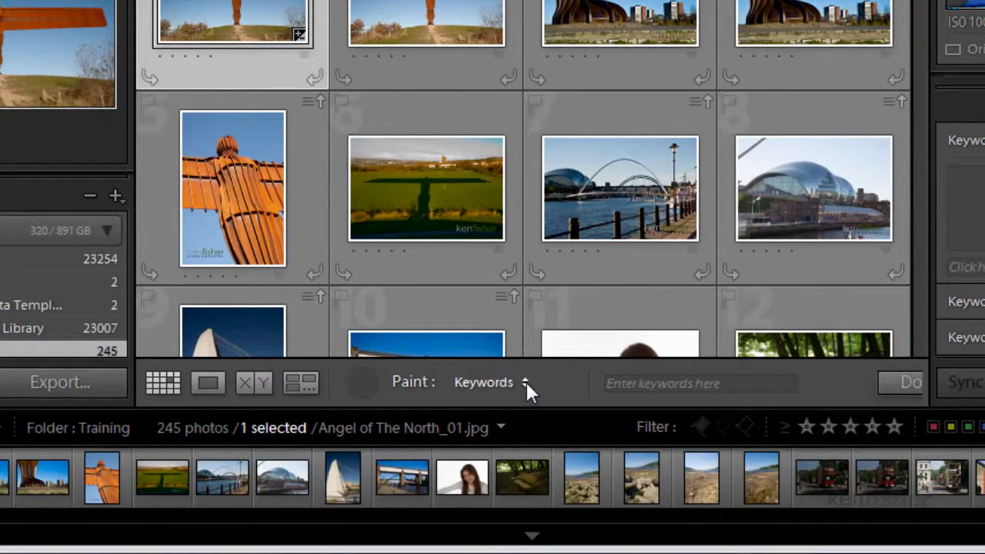
pyautogui.click(526, 385)
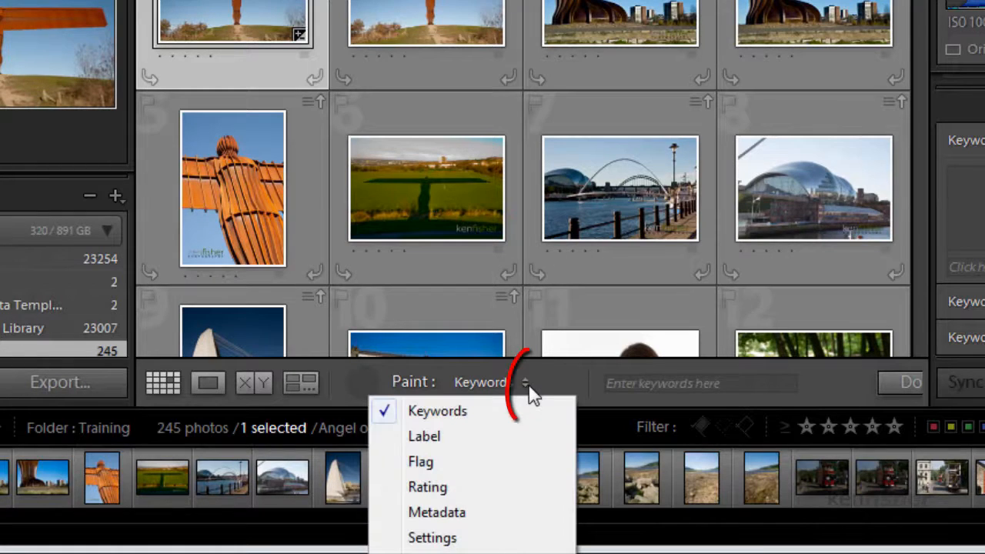
pyautogui.click(459, 419)
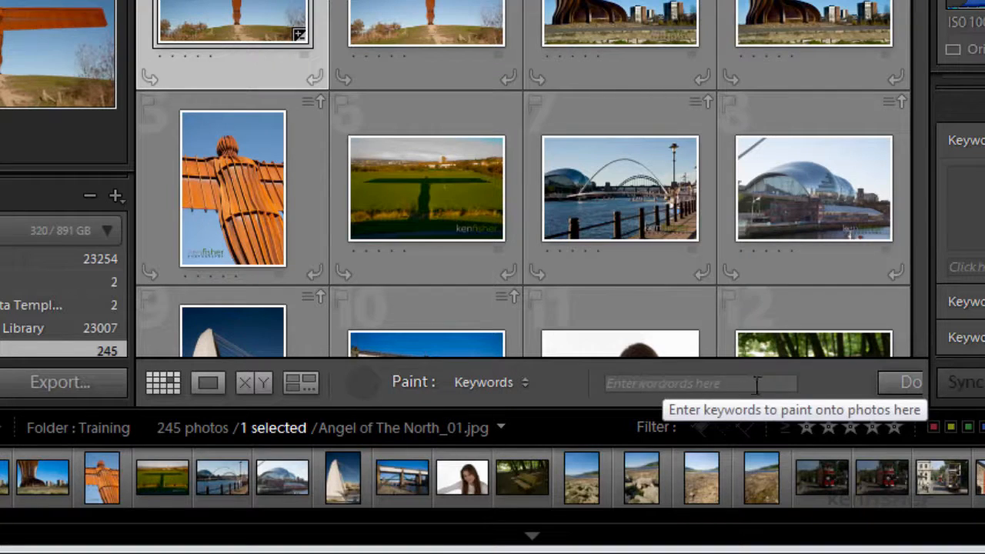
pyautogui.click(631, 385)
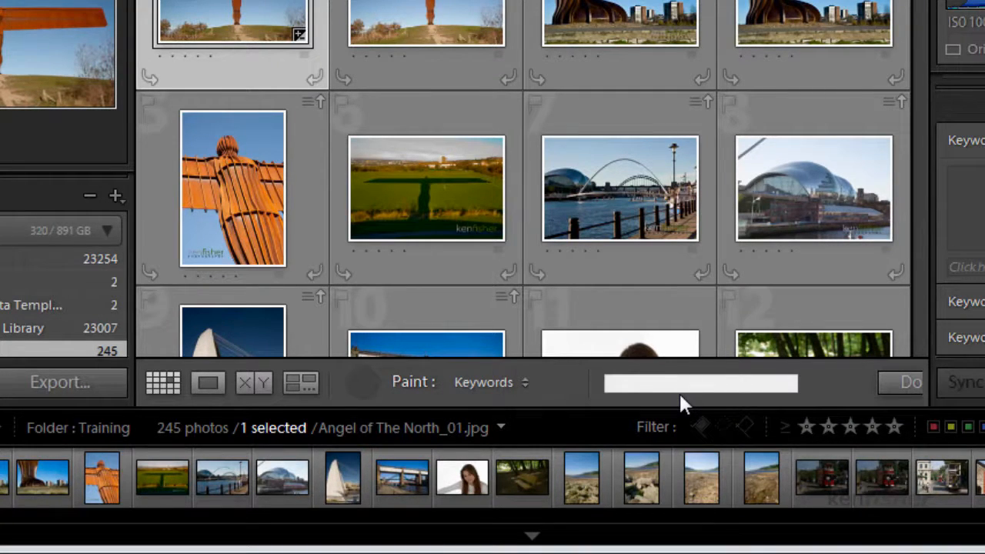
pyautogui.write('Iron')
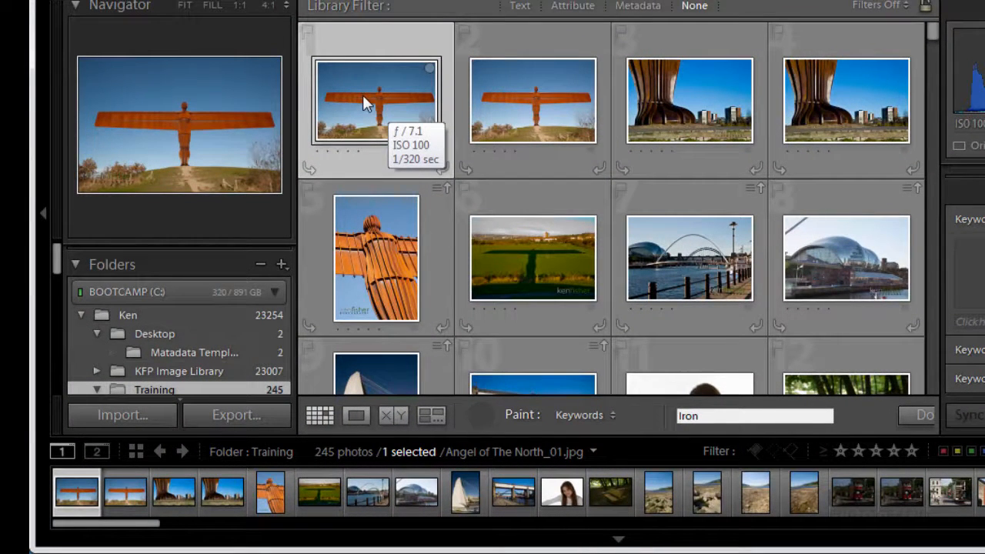
# Paint the Iron keyword onto each of the first seven photos in the grid.
pyautogui.click(362, 95)
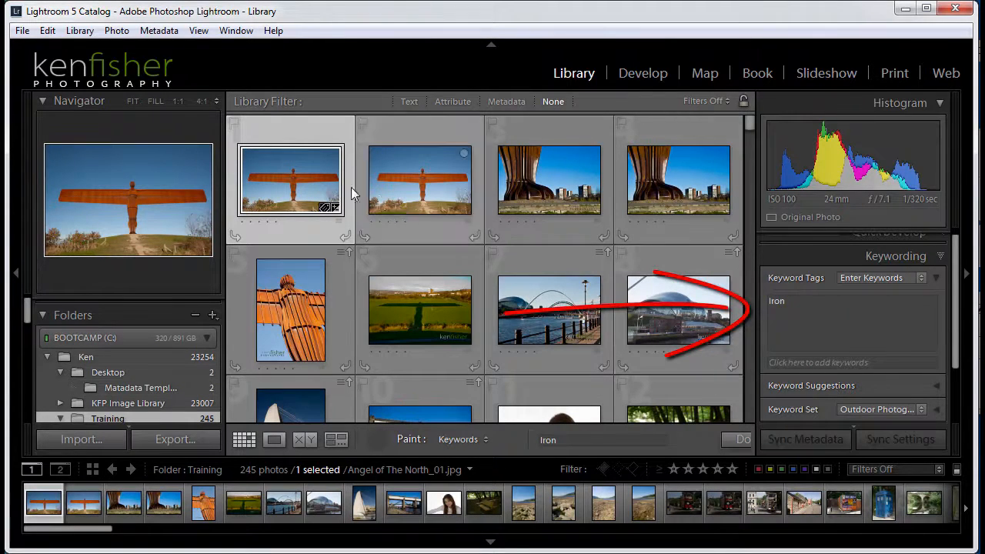
pyautogui.click(418, 183)
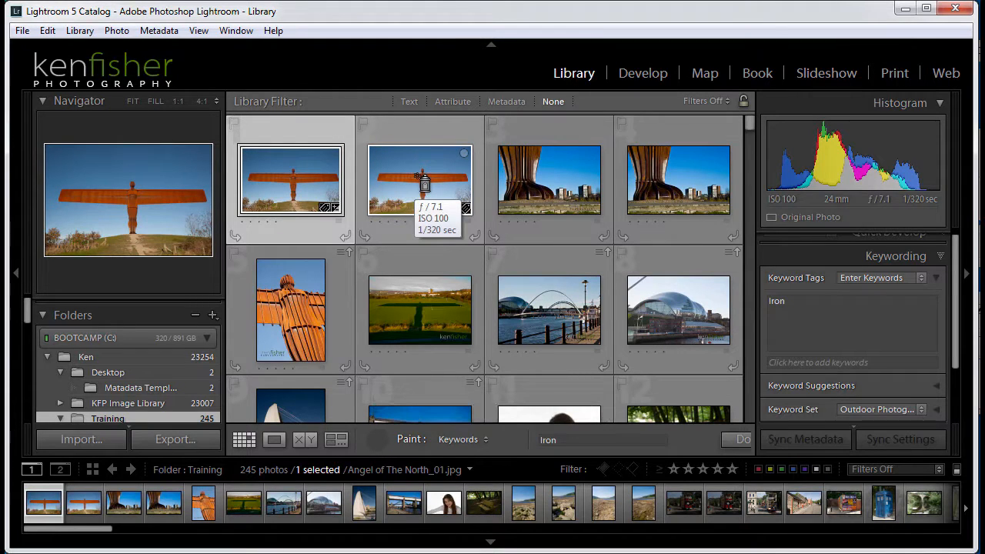
pyautogui.click(542, 188)
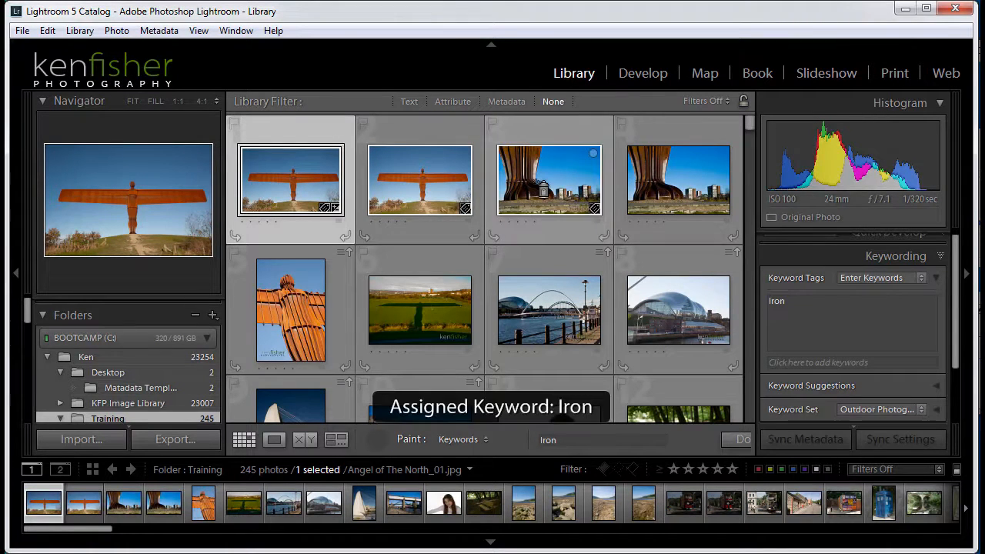
pyautogui.click(668, 189)
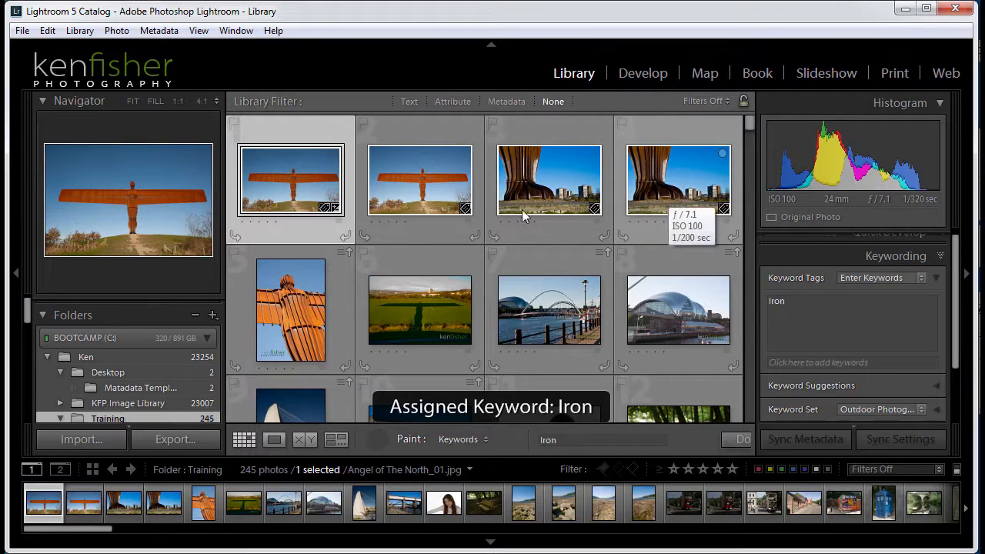
pyautogui.click(296, 300)
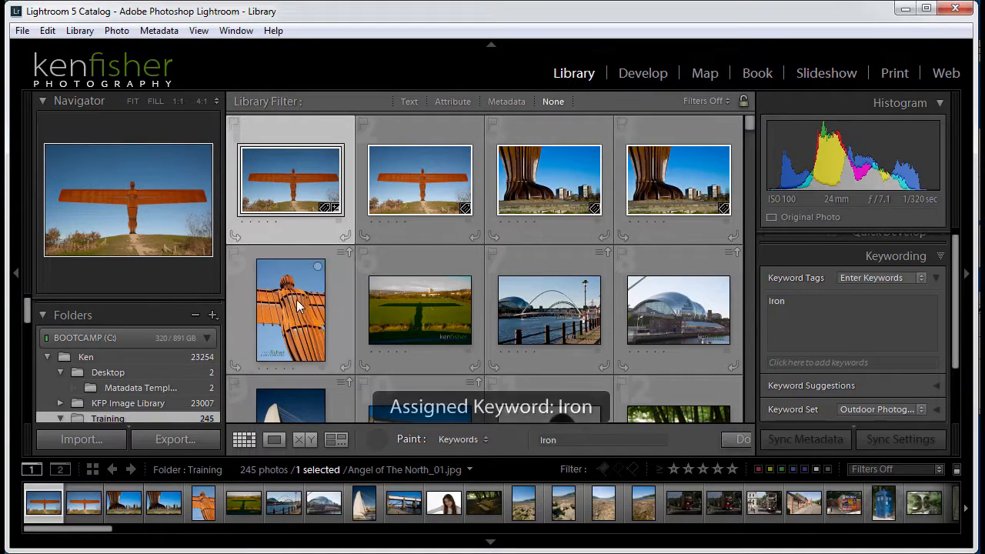
pyautogui.click(417, 304)
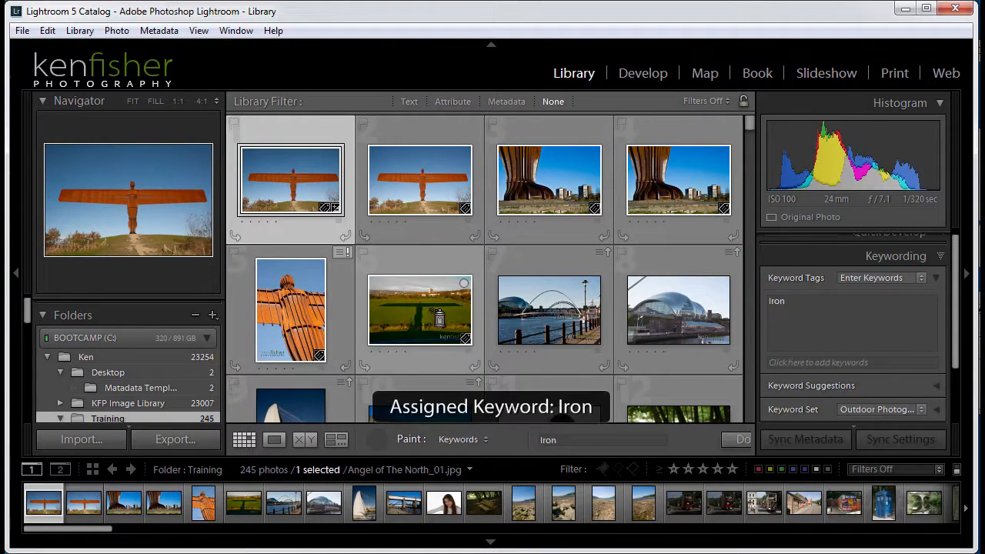
pyautogui.click(562, 312)
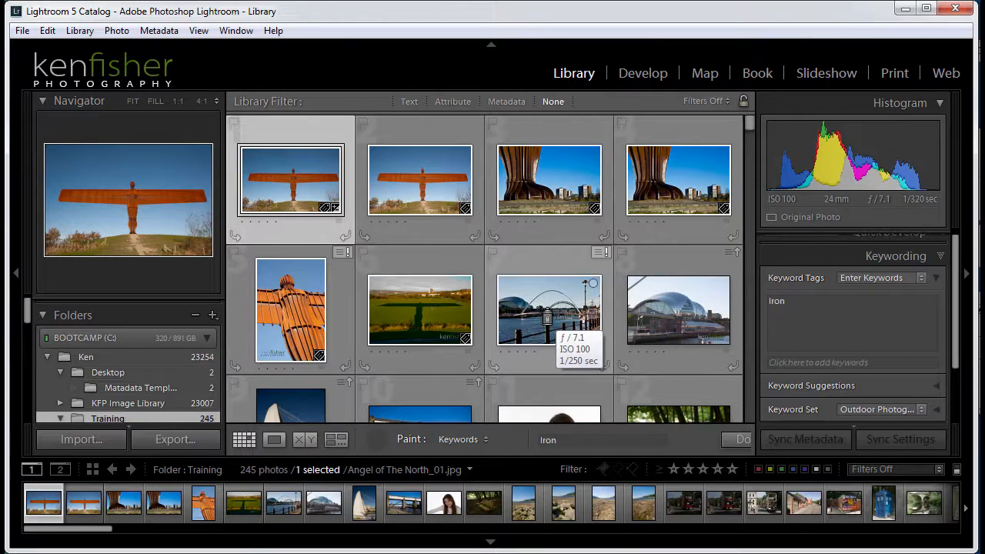
# Erase the Iron keyword from the seventh photo, the one of the river and arched bridge.
pyautogui.press('alt')
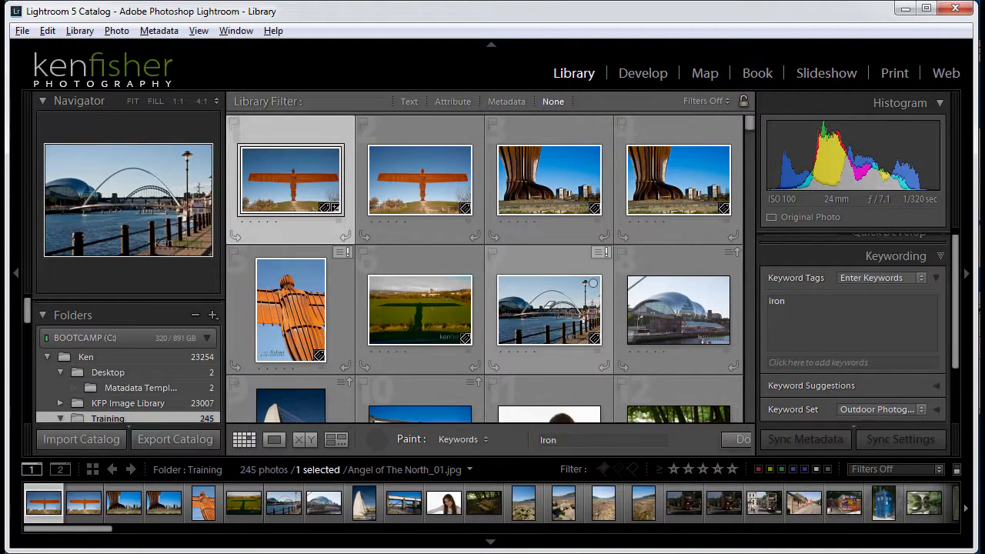
pyautogui.keyDown('alt'); pyautogui.click(592, 284); pyautogui.keyUp('alt')
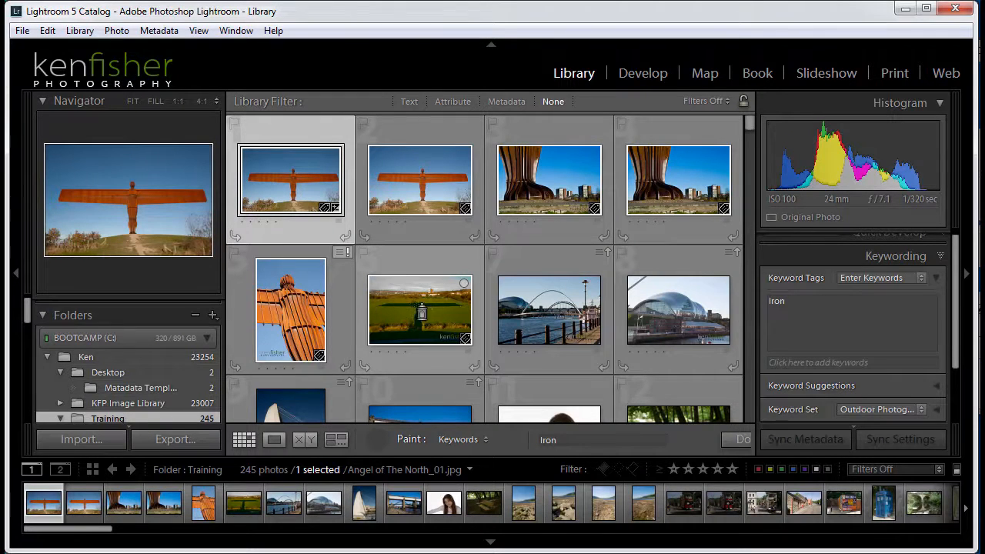
# Paint the Iron keyword once more onto the sixth, fifth, fourth, second and first photos.
pyautogui.click(419, 311)
pyautogui.click(281, 301)
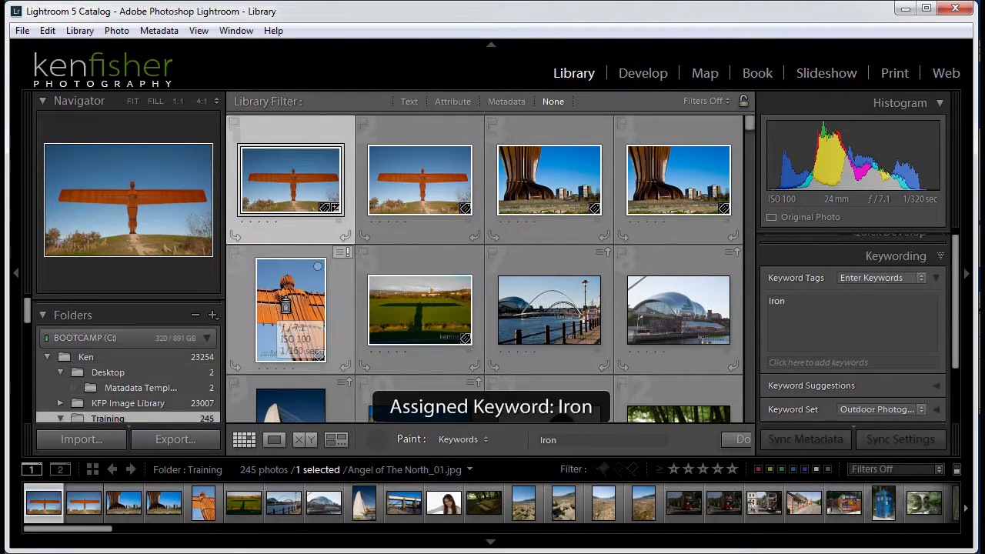
pyautogui.click(666, 190)
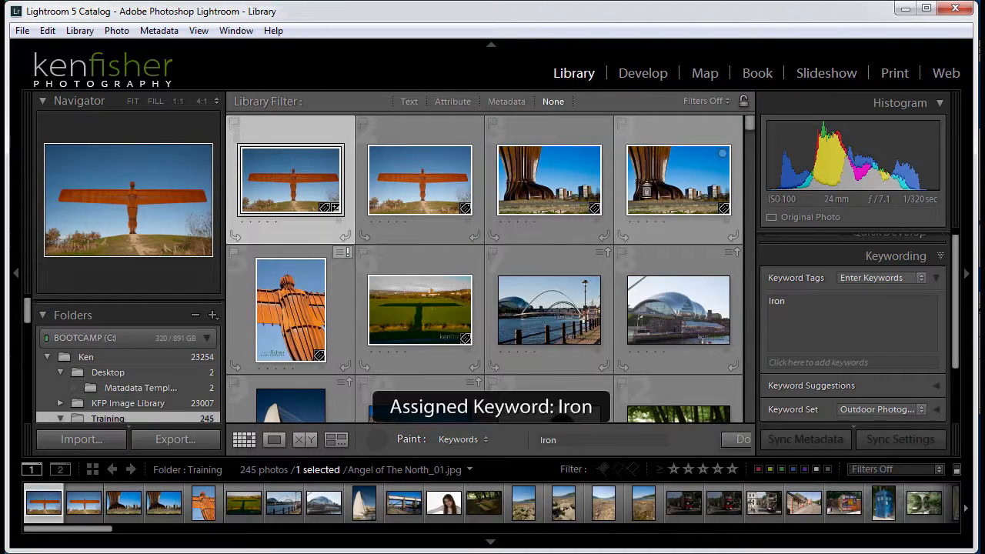
pyautogui.click(424, 197)
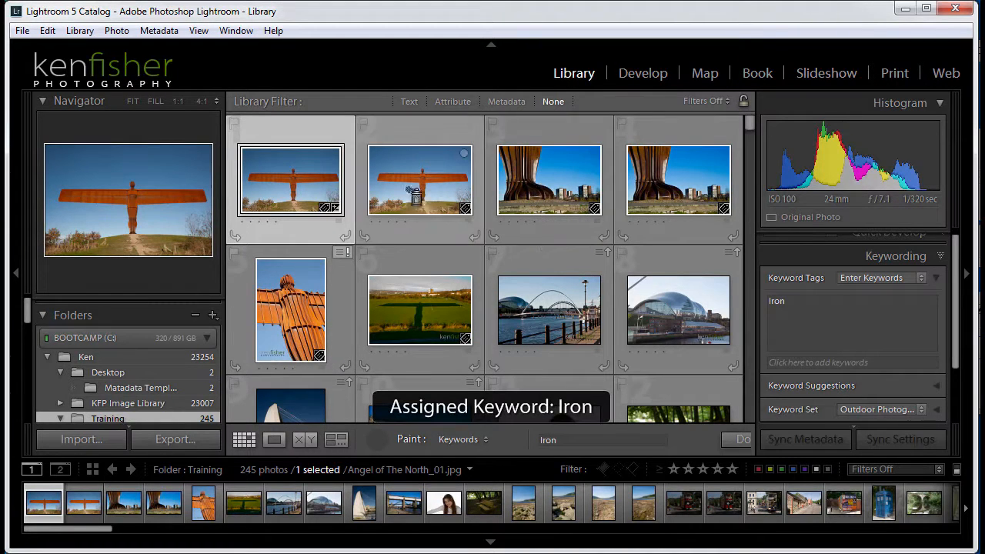
pyautogui.click(306, 190)
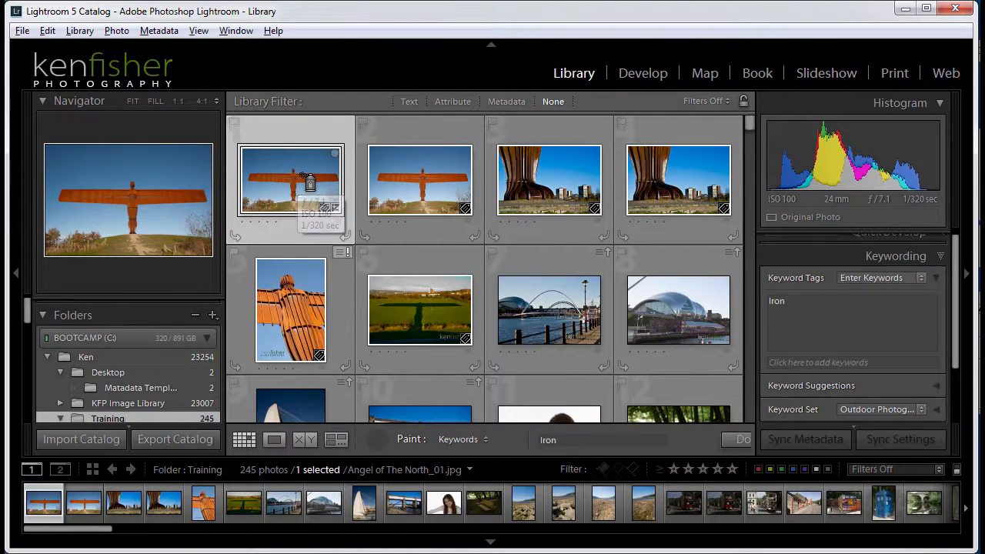
# Erase the Iron keyword from the first photo and put the Painter away.
pyautogui.keyDown('alt'); pyautogui.click(300, 173); pyautogui.keyUp('alt')
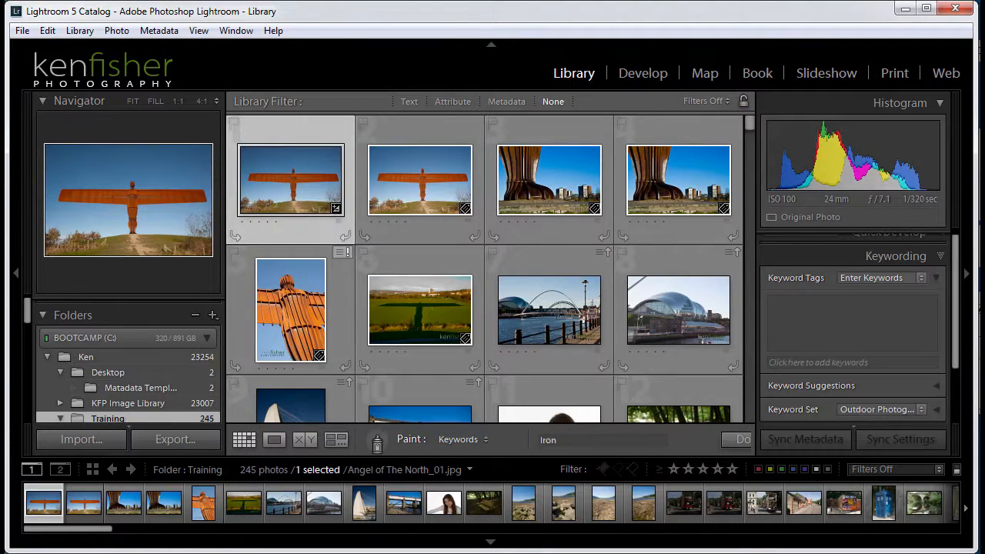
pyautogui.click(375, 440)
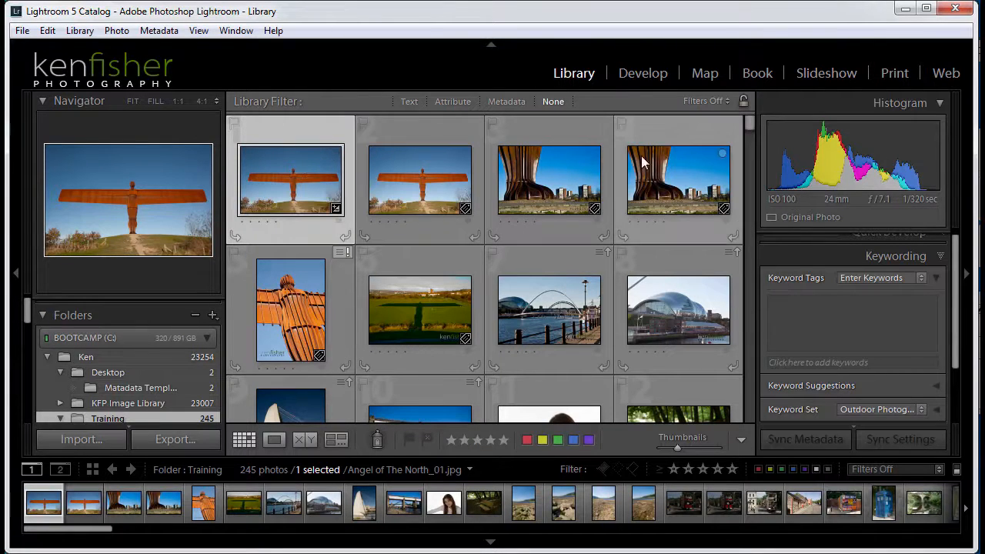
# Select the first four photos and erase the Iron keyword from all of them with the Painter.
pyautogui.keyDown('shift'); pyautogui.click(673, 185); pyautogui.keyUp('shift')
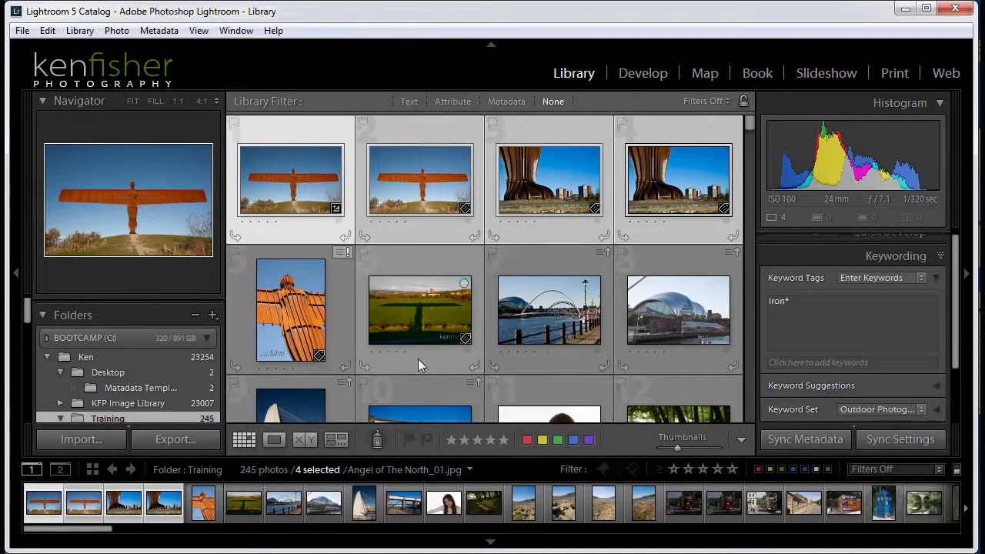
pyautogui.click(378, 441)
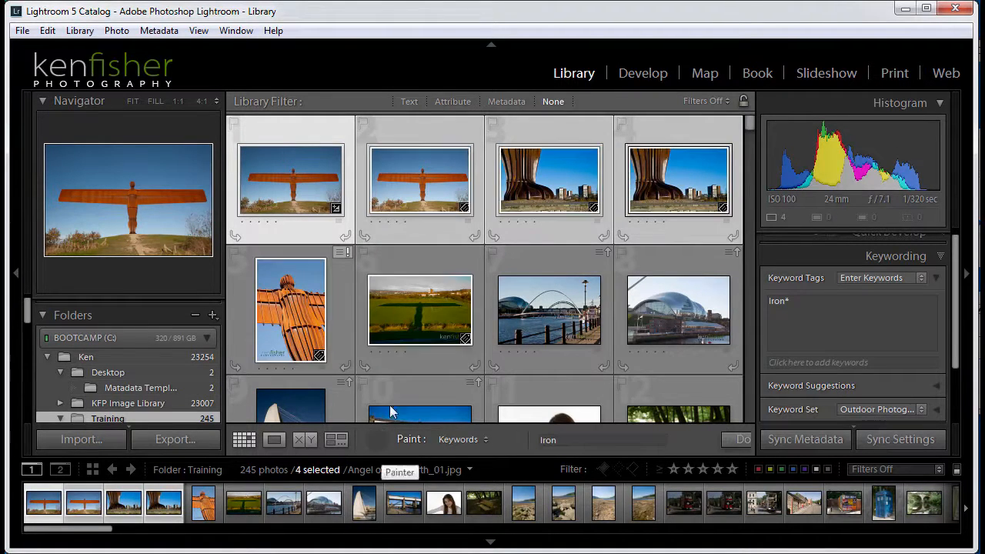
pyautogui.press('alt')
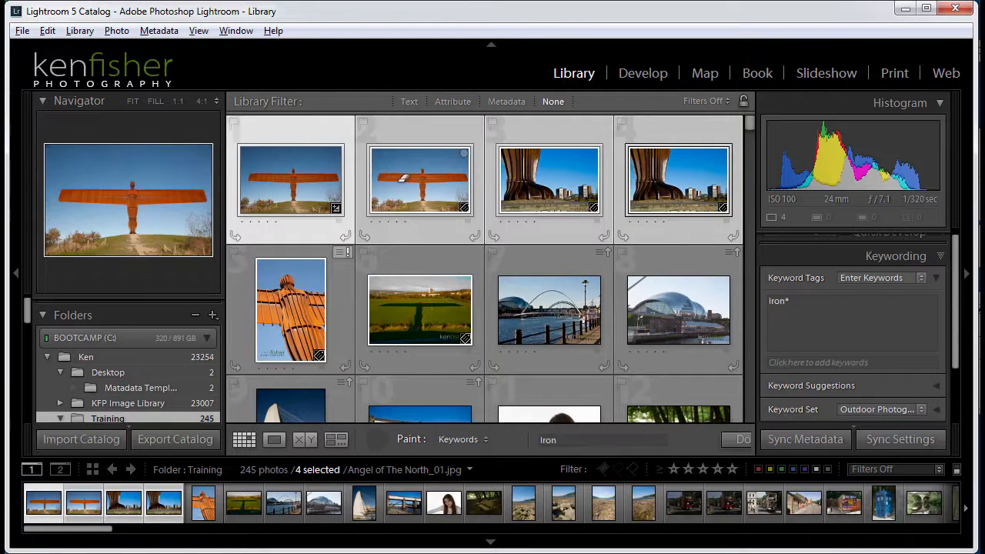
pyautogui.keyDown('alt'); pyautogui.click(420, 187); pyautogui.keyUp('alt')
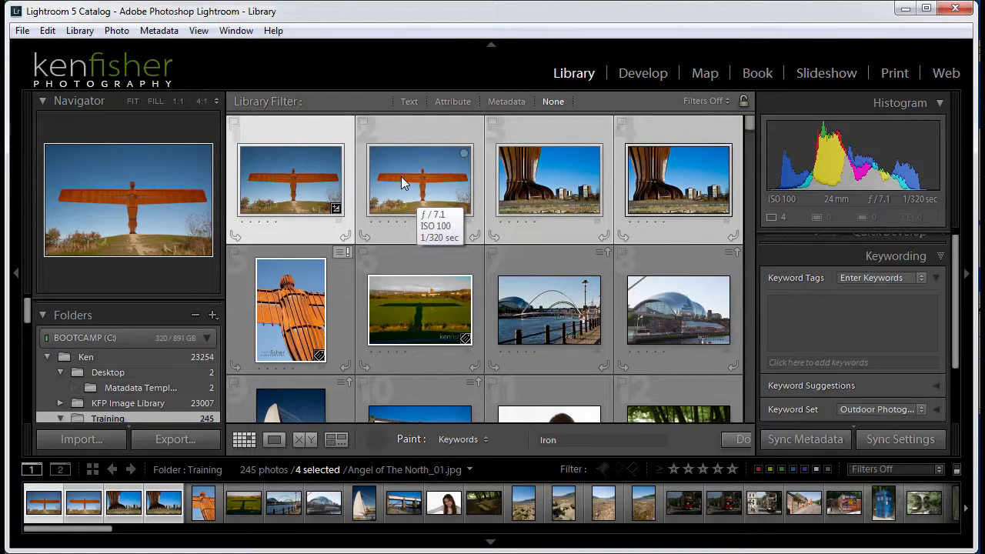
# Paint the Iron keyword onto all four selected photos at once and put the Painter away.
pyautogui.click(401, 177)
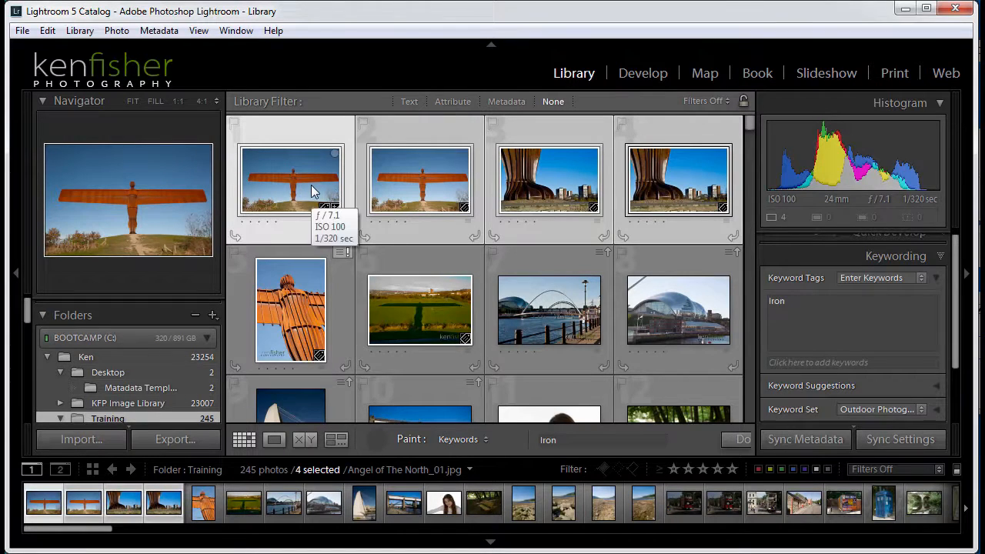
pyautogui.click(378, 438)
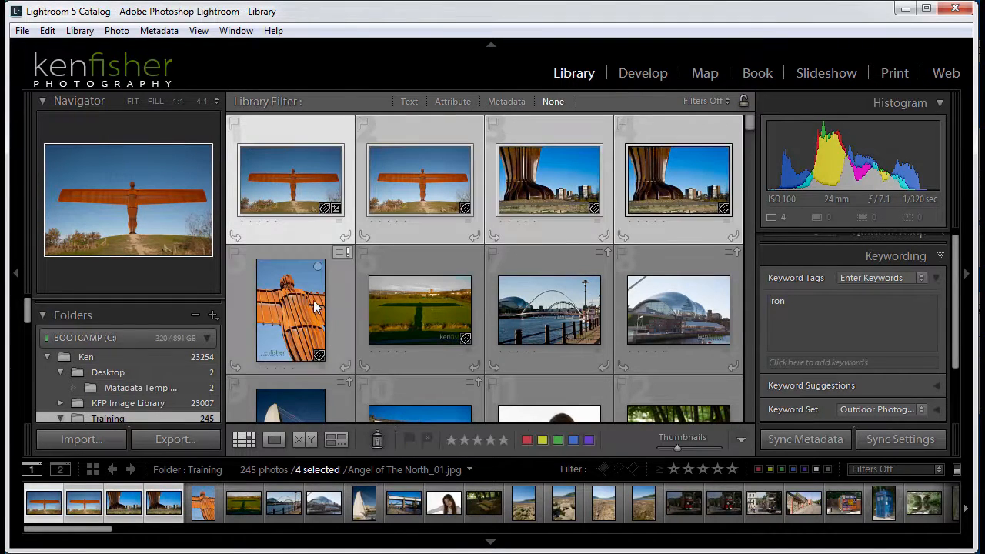
# Deselect all photos, set the Painter to the Red color label and paint it onto the first three photos.
pyautogui.hotkey('ctrl', 'd')
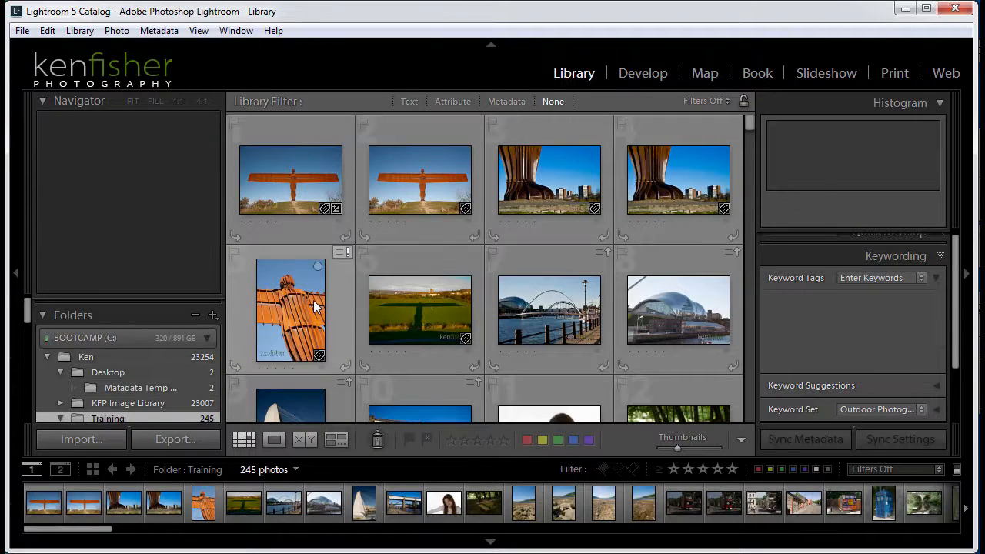
pyautogui.click(378, 443)
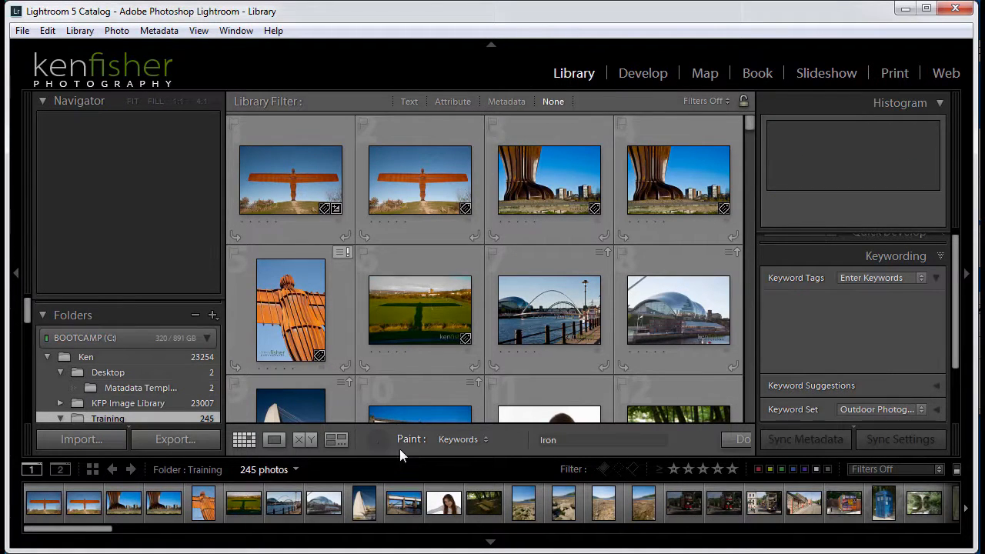
pyautogui.click(487, 441)
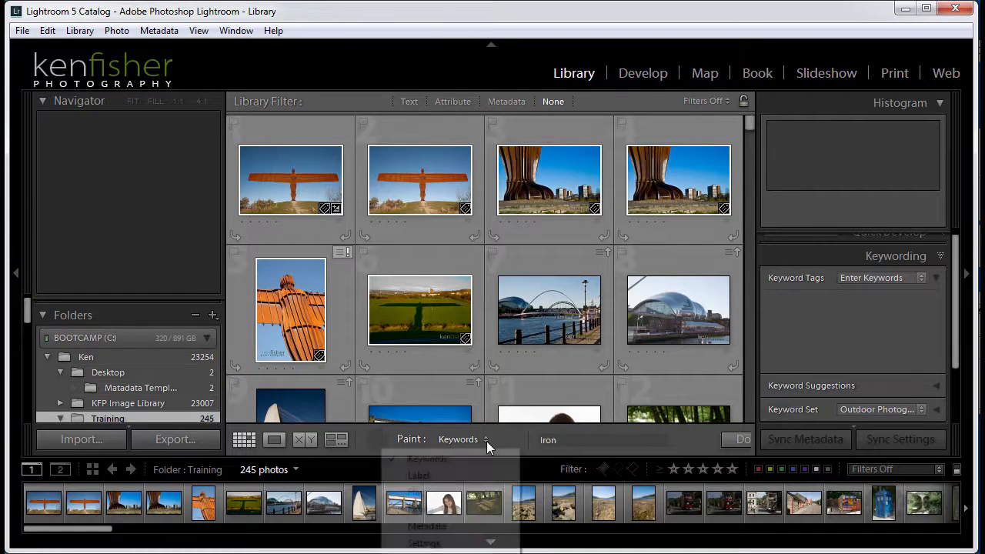
pyautogui.click(436, 476)
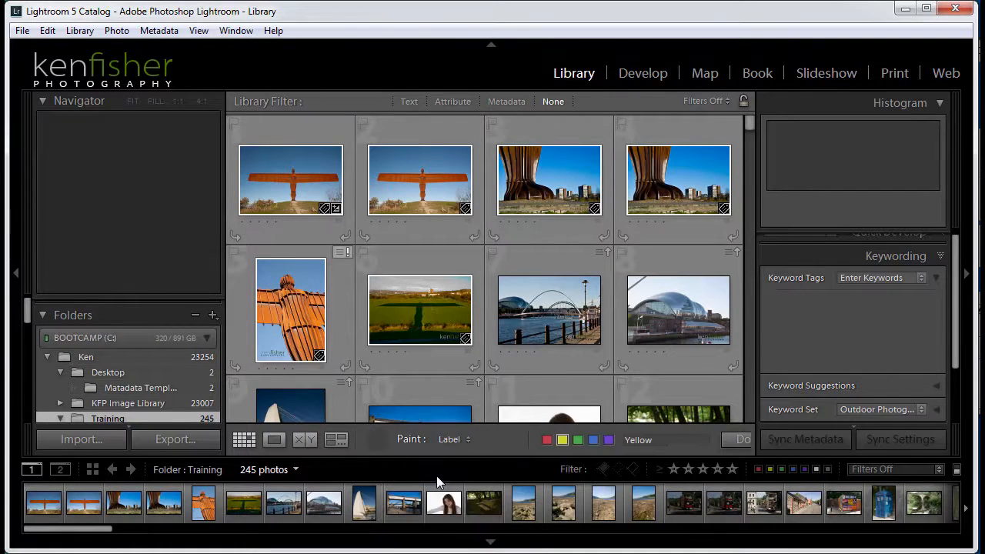
pyautogui.click(547, 441)
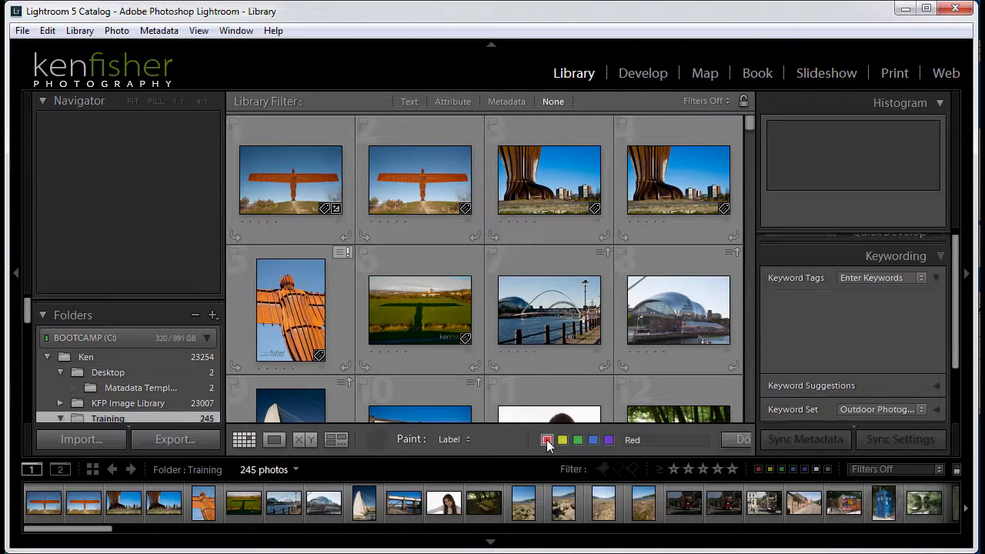
pyautogui.click(288, 174)
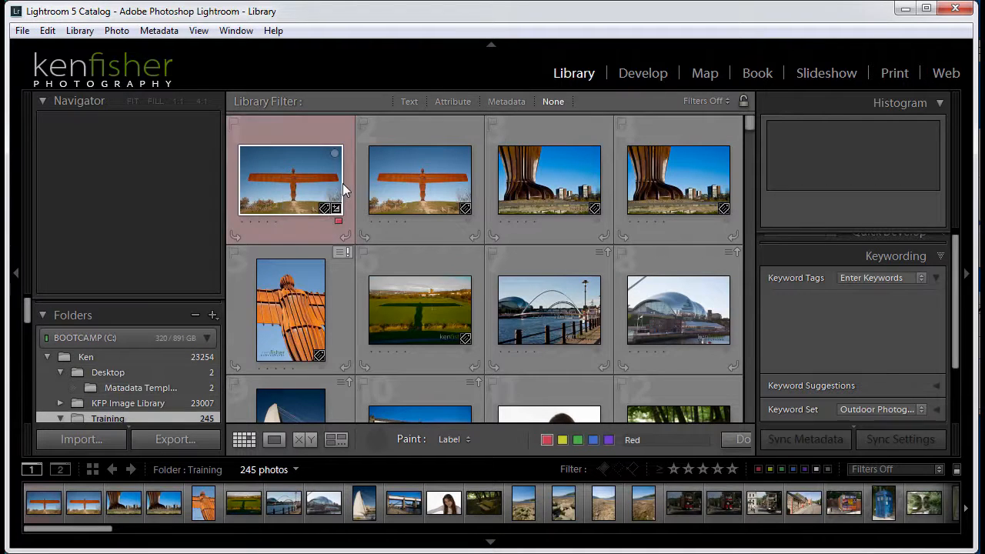
pyautogui.click(427, 176)
pyautogui.click(531, 177)
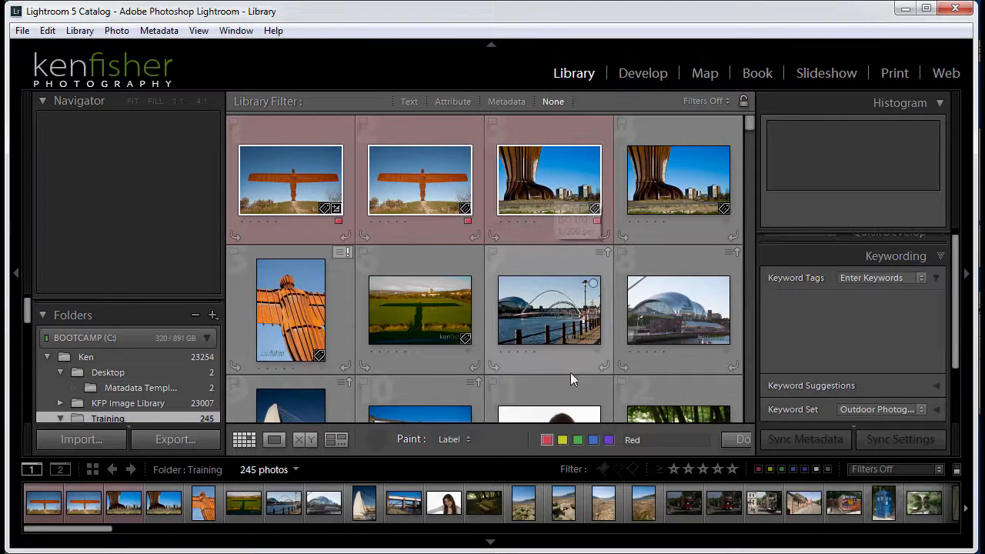
# Paint the Yellow label onto the fourth, fifth and sixth photos and the Blue label onto the seventh.
pyautogui.click(564, 443)
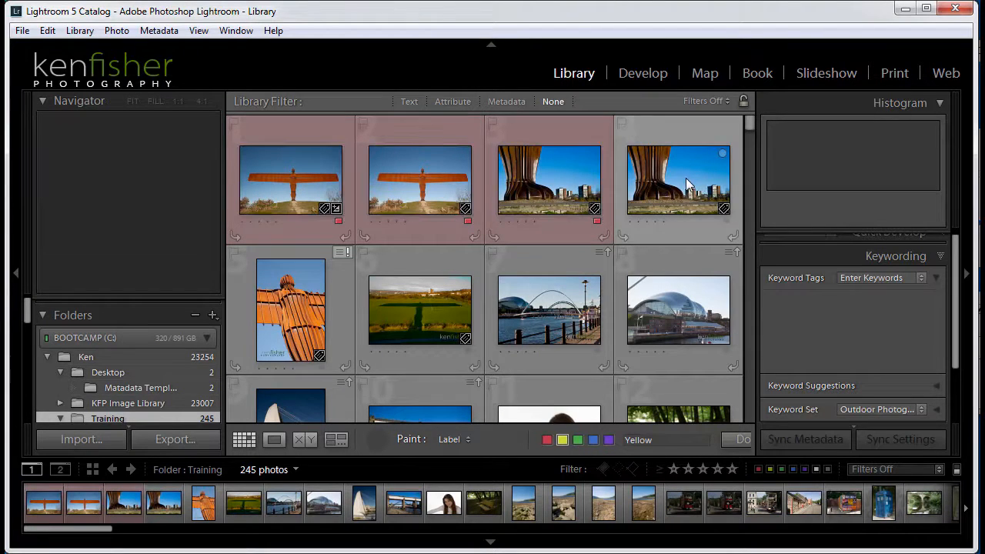
pyautogui.click(677, 177)
pyautogui.click(284, 323)
pyautogui.click(403, 304)
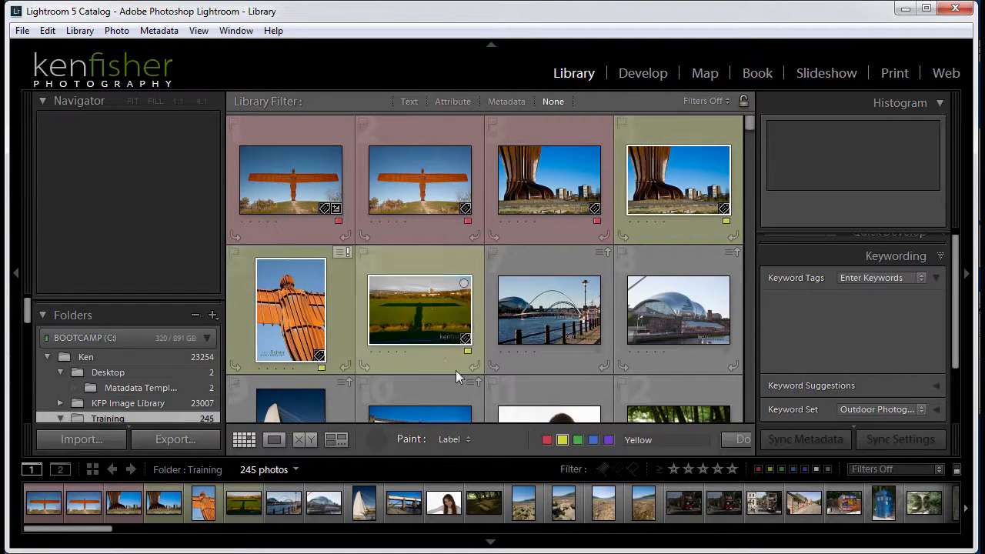
pyautogui.click(597, 442)
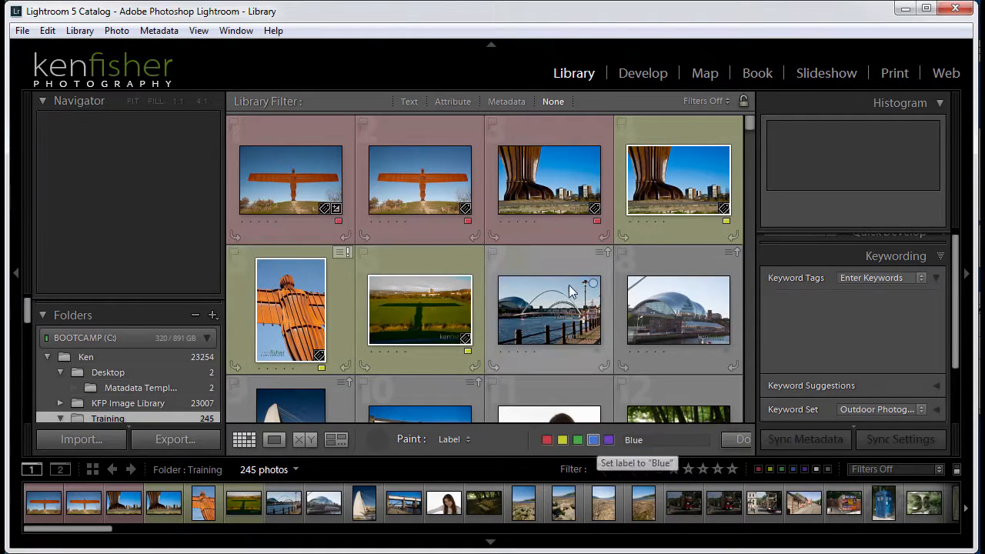
pyautogui.click(598, 343)
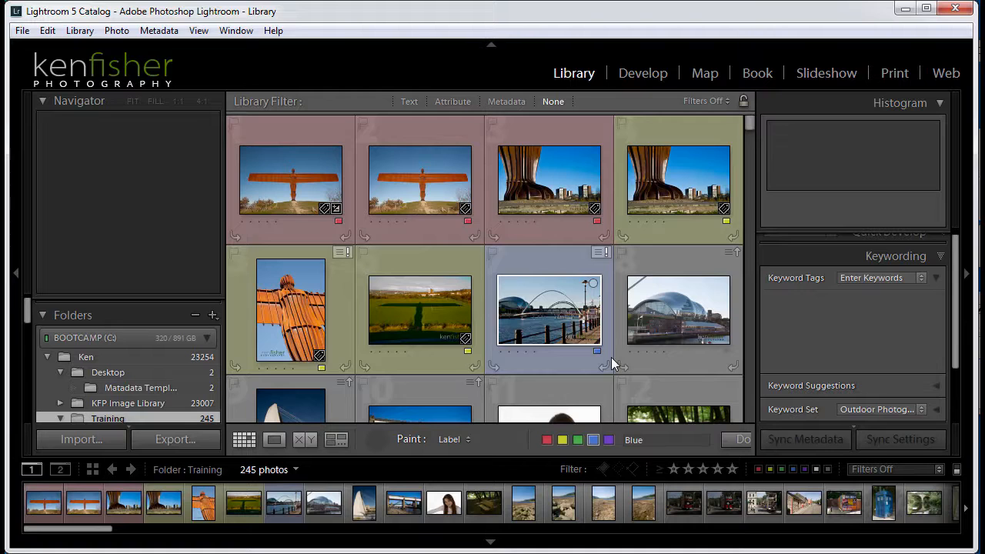
# Erase the color labels from the first seven photos with the Painter, working back from the seventh to the first.
pyautogui.click(559, 319)
pyautogui.click(430, 311)
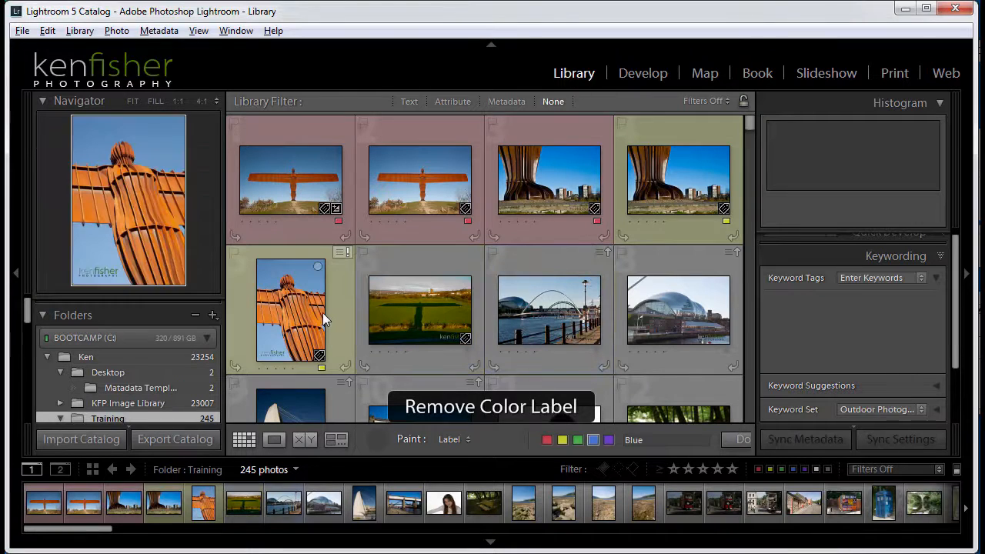
pyautogui.click(322, 313)
pyautogui.click(655, 197)
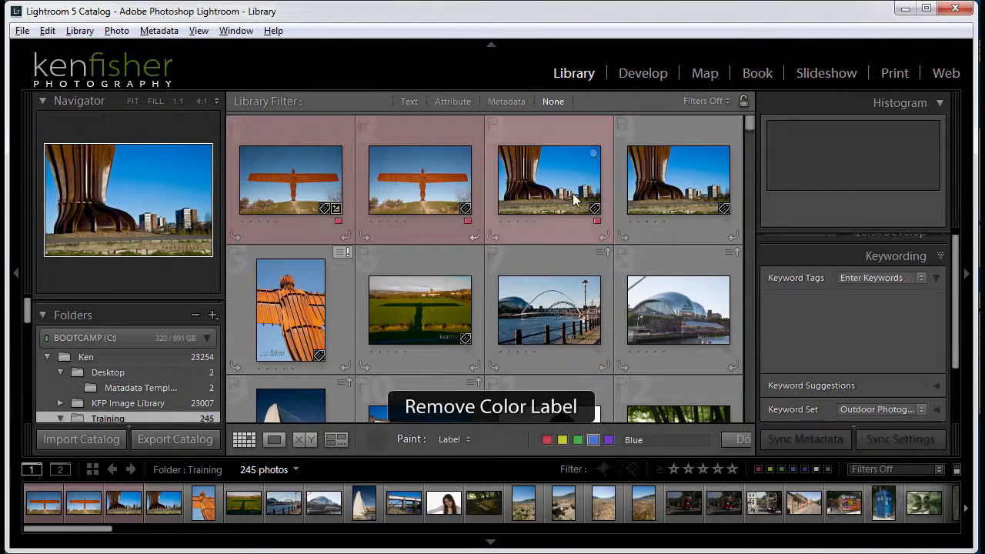
pyautogui.click(552, 198)
pyautogui.click(424, 186)
pyautogui.click(302, 173)
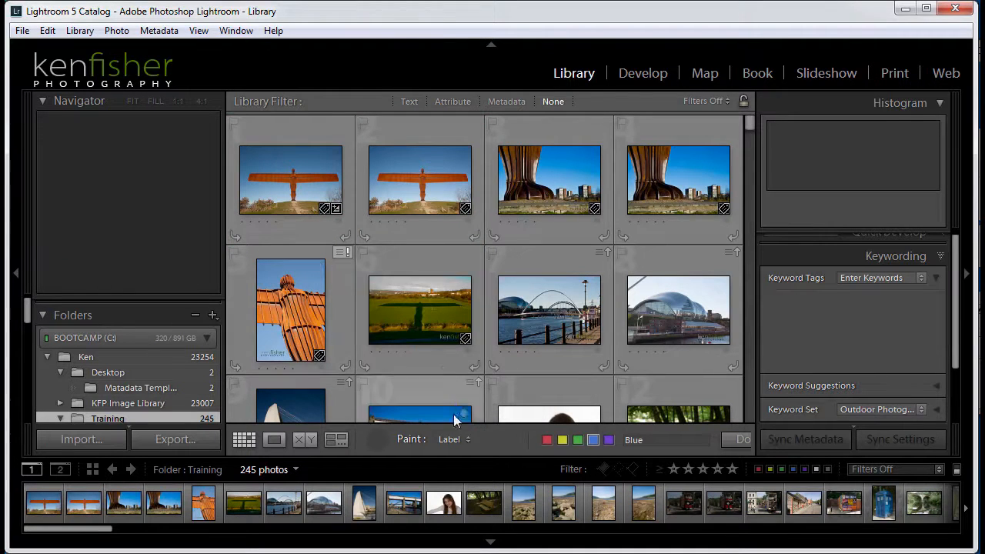
# Set the Painter to Flag with the Flagged state and flag the first two photos.
pyautogui.click(467, 440)
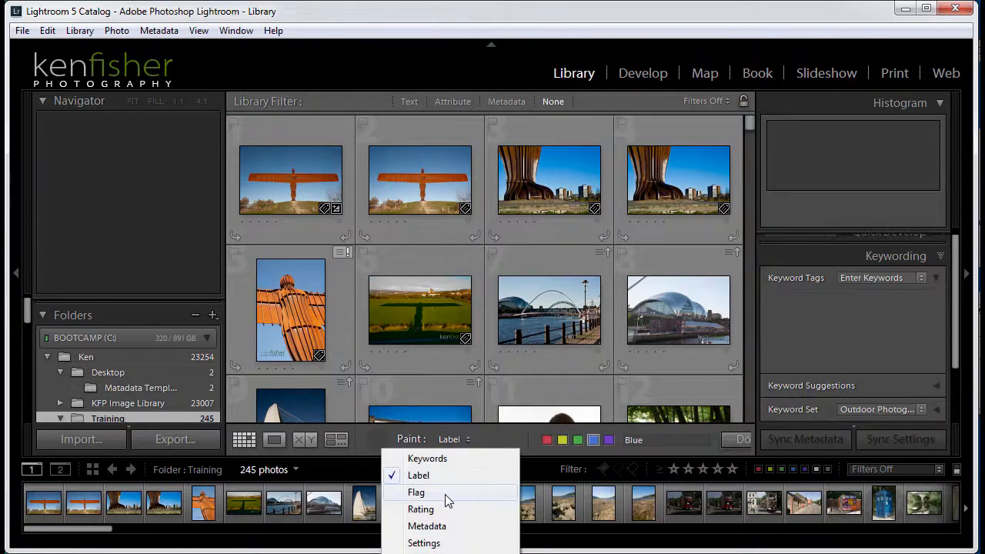
pyautogui.click(447, 495)
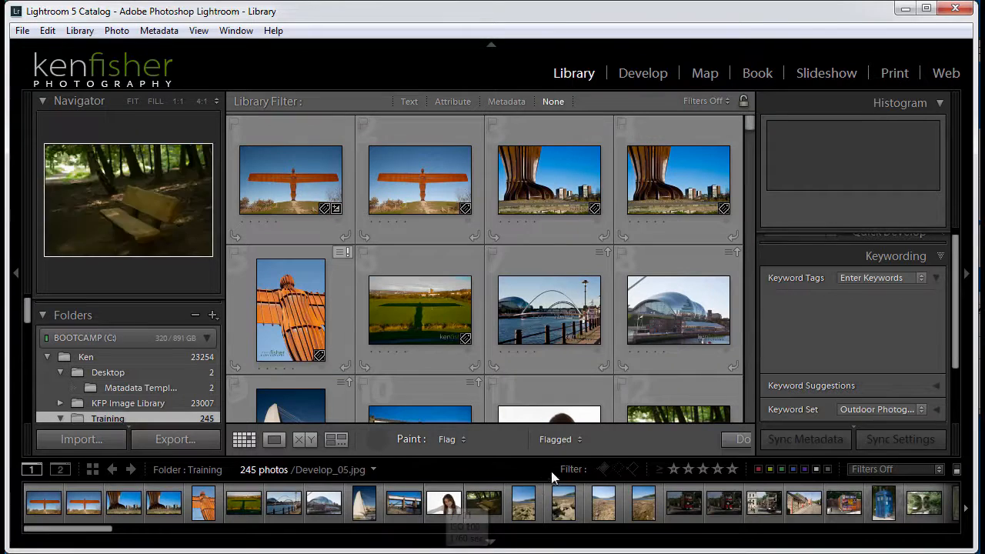
pyautogui.click(579, 441)
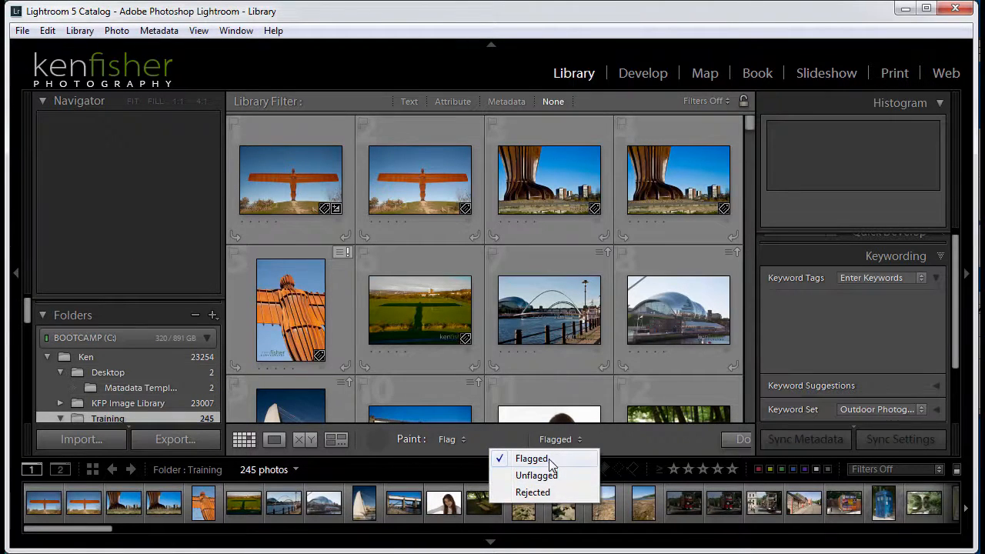
pyautogui.click(551, 462)
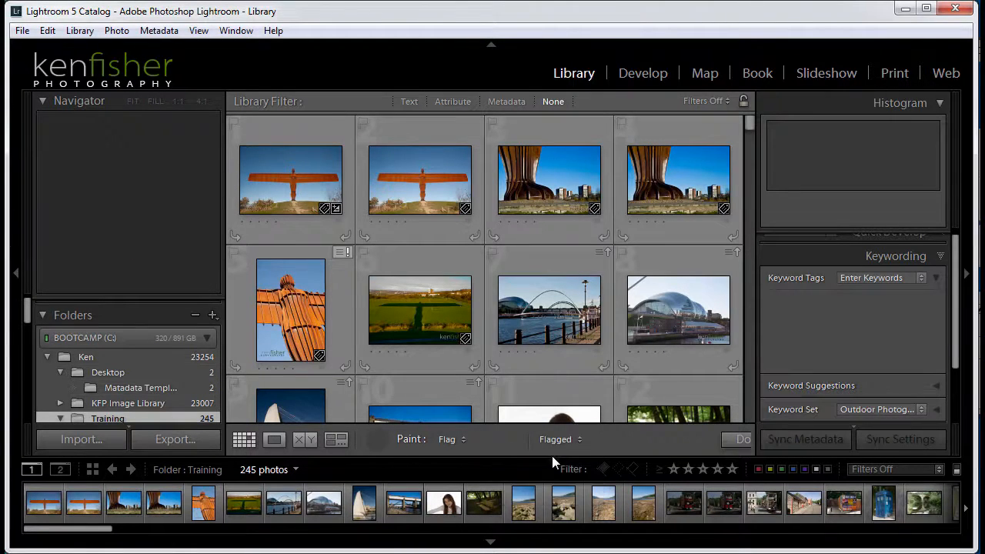
pyautogui.click(293, 177)
pyautogui.click(235, 124)
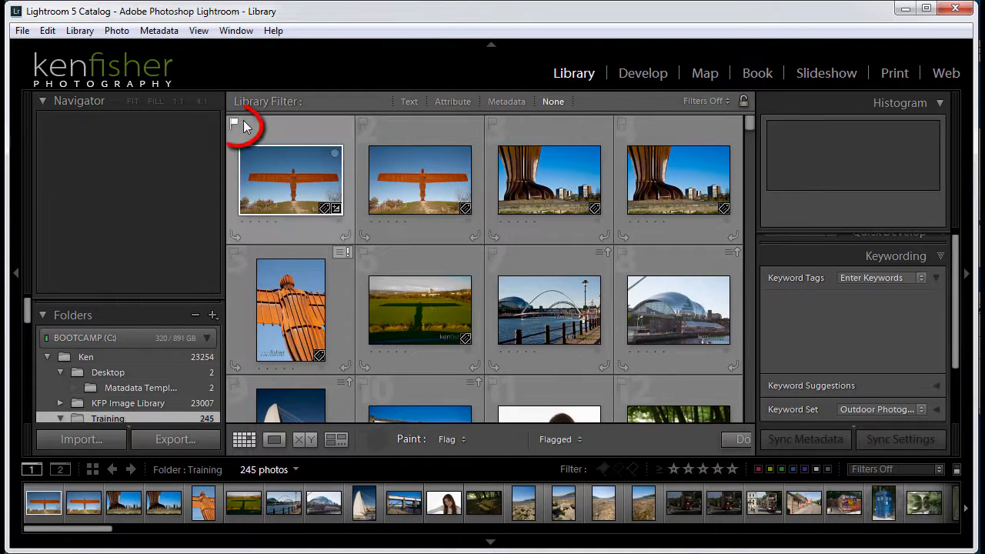
pyautogui.click(432, 181)
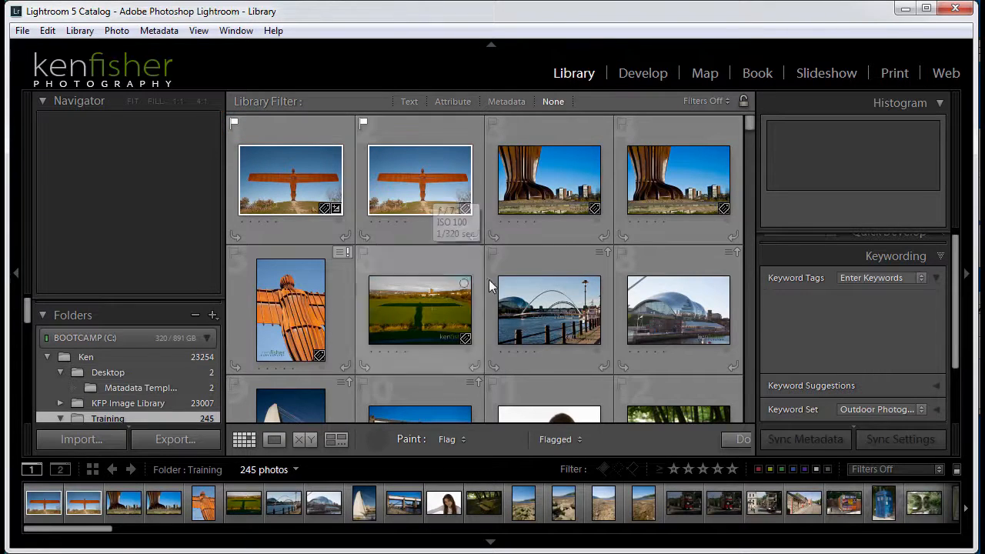
# Switch the flag state to Unflagged and paint it onto the second and first photos.
pyautogui.click(580, 445)
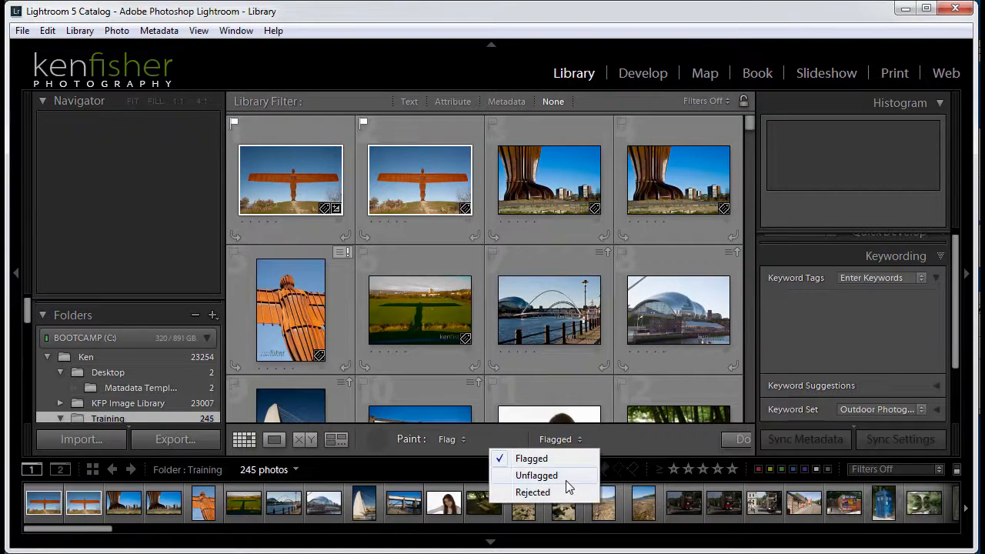
pyautogui.click(566, 480)
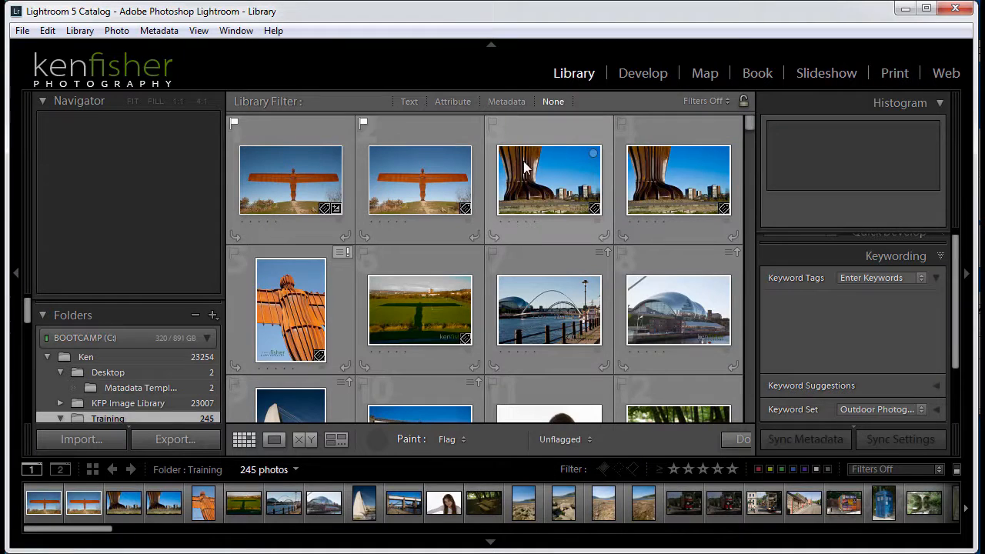
pyautogui.click(416, 173)
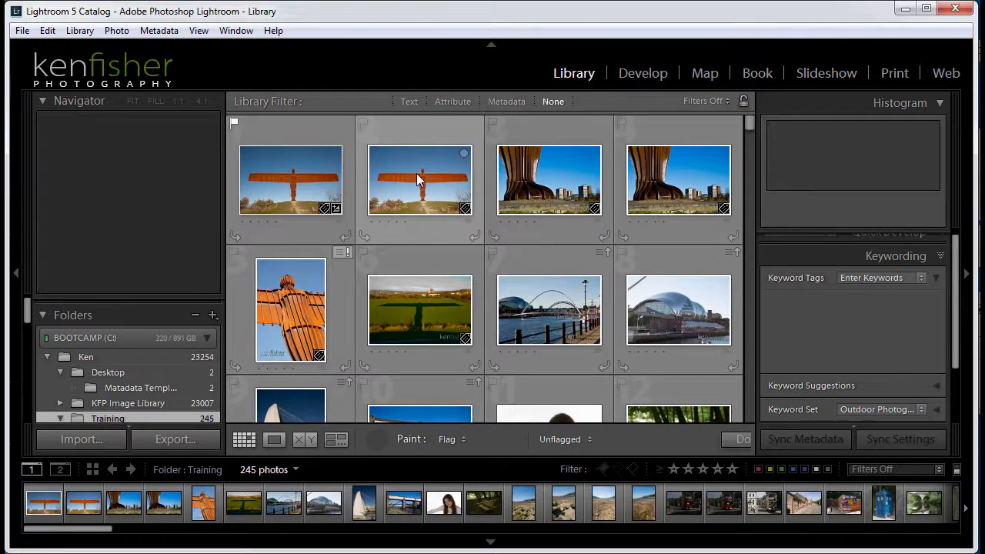
pyautogui.click(269, 166)
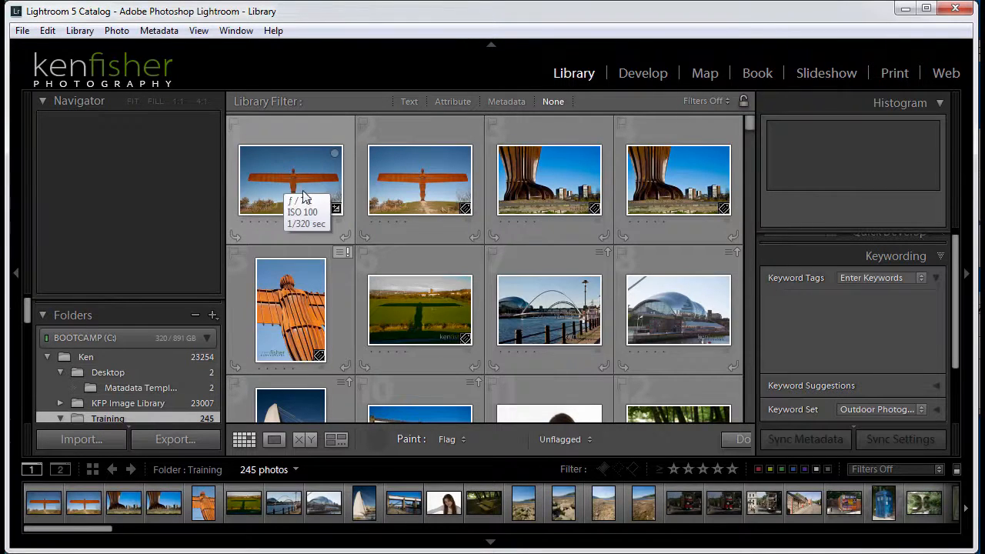
# Paint the Rejected flag onto the third photo and remove it again.
pyautogui.click(589, 439)
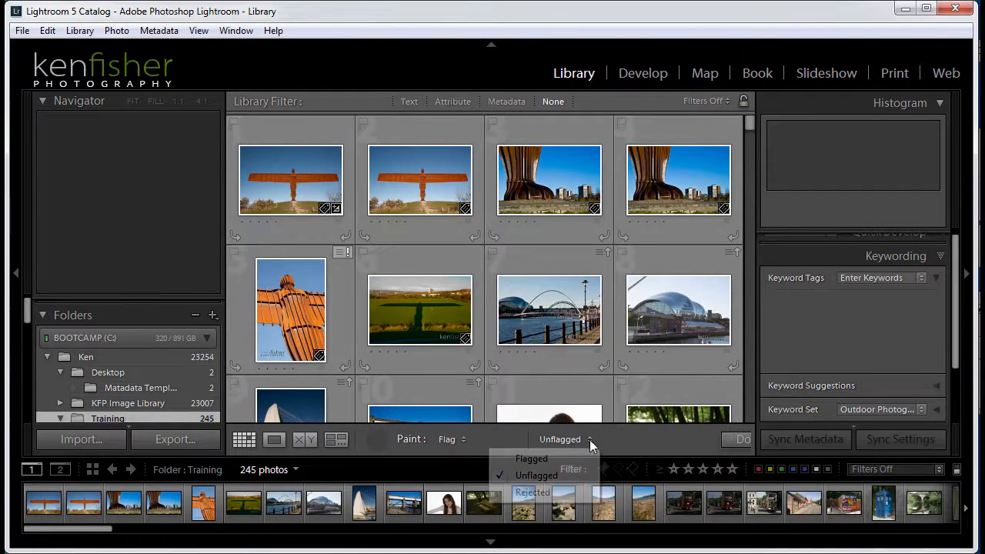
pyautogui.click(539, 493)
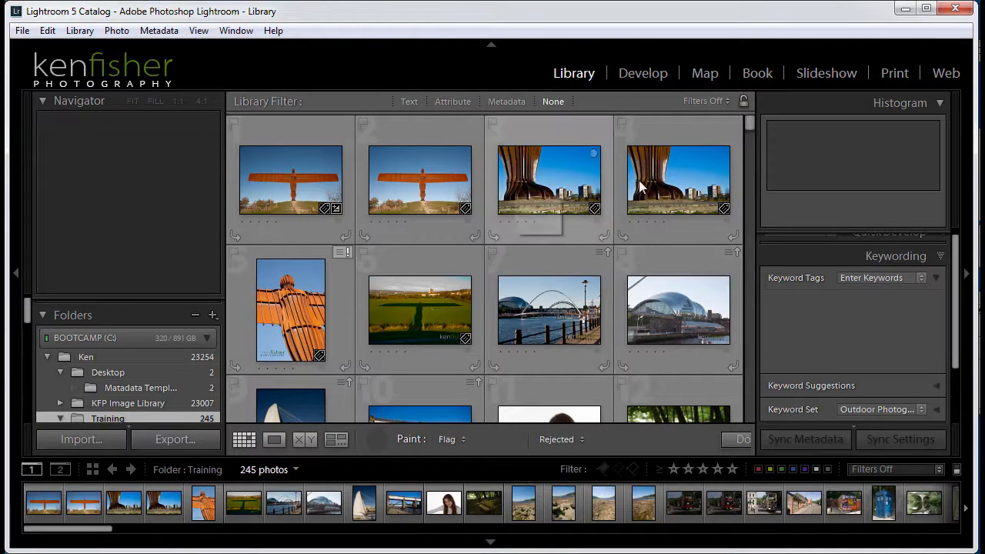
pyautogui.click(540, 172)
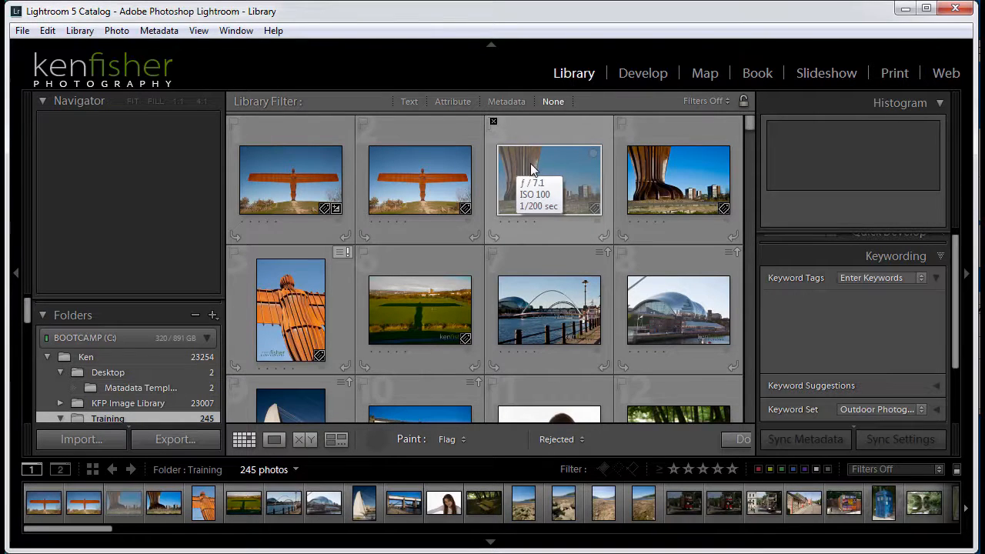
pyautogui.press('alt')
pyautogui.press('u')
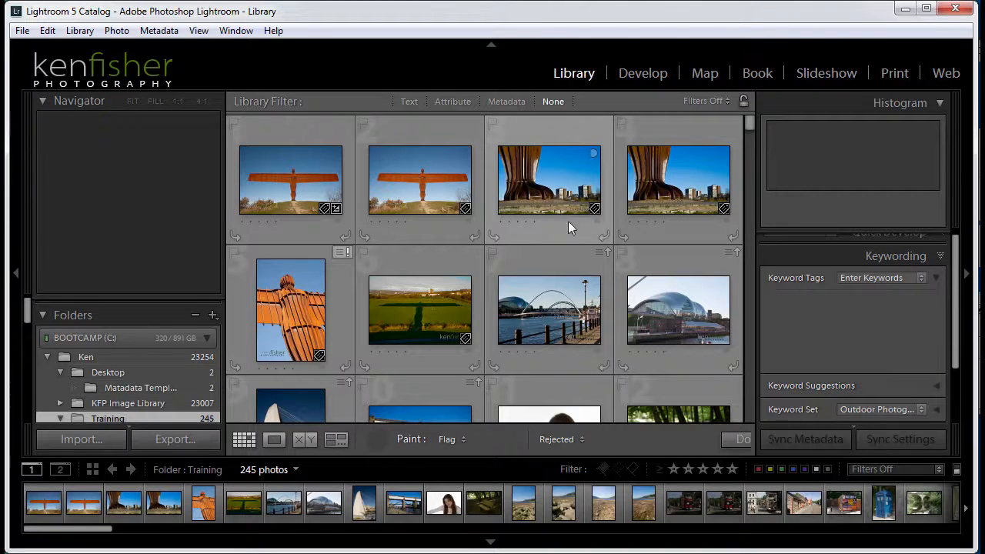
# Set the Painter to Rating and paint five stars onto the first photo and four stars onto the second.
pyautogui.click(452, 439)
pyautogui.click(421, 510)
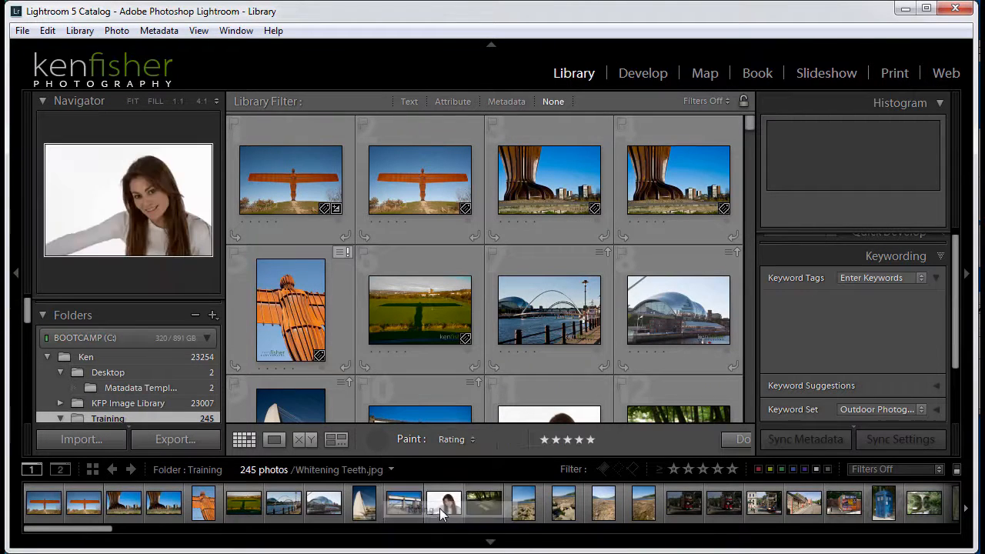
pyautogui.moveTo(276, 169)
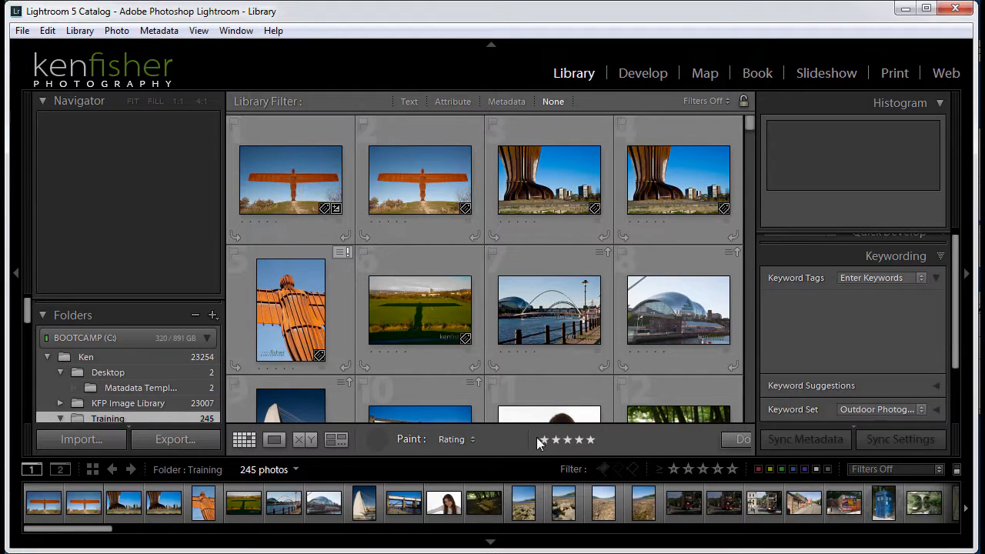
pyautogui.click(269, 166)
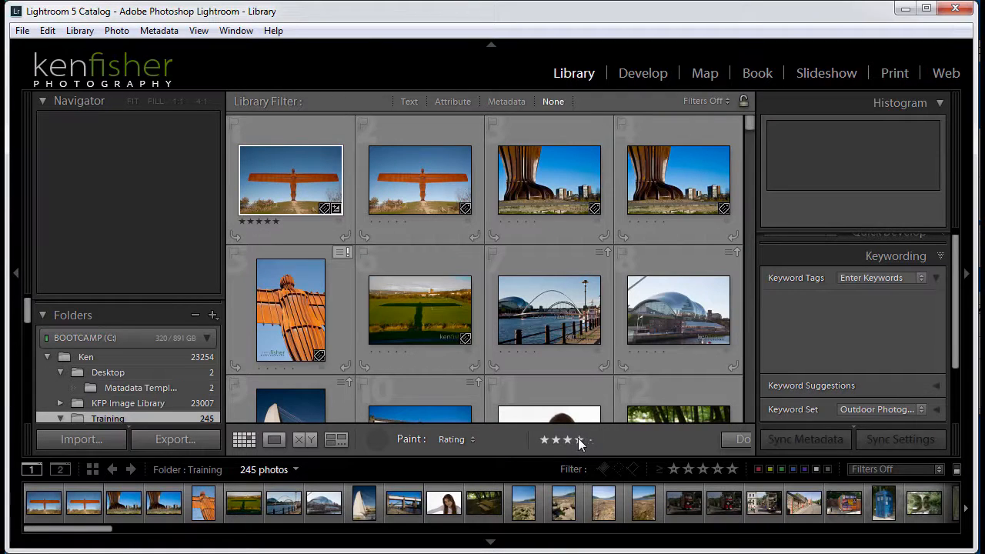
pyautogui.click(404, 171)
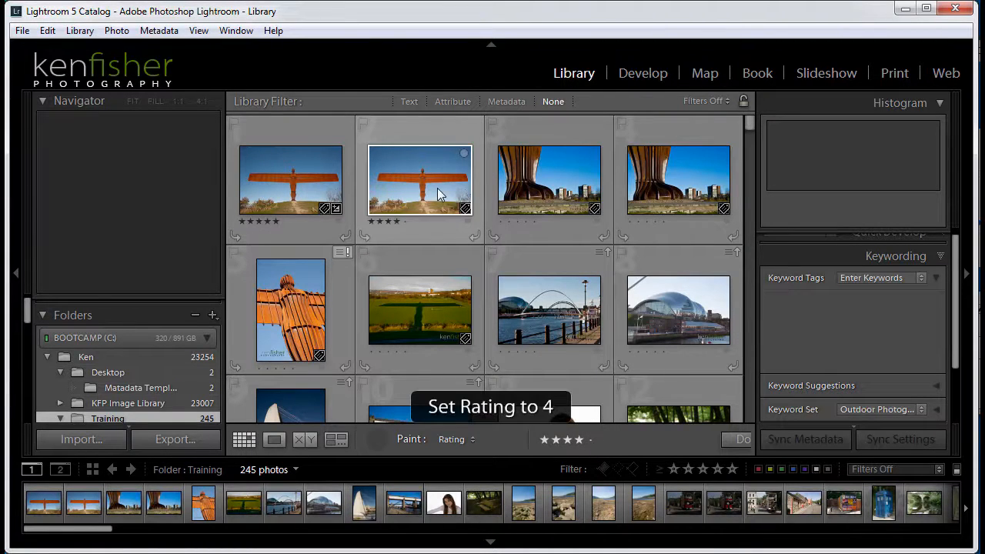
# Paint a one-star rating onto the third photo and erase it again.
pyautogui.click(545, 439)
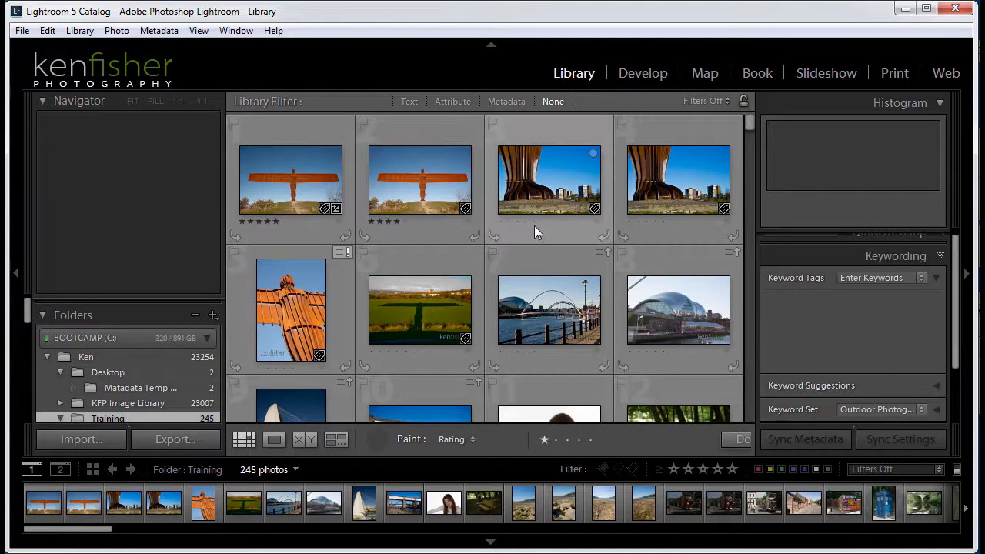
pyautogui.click(552, 181)
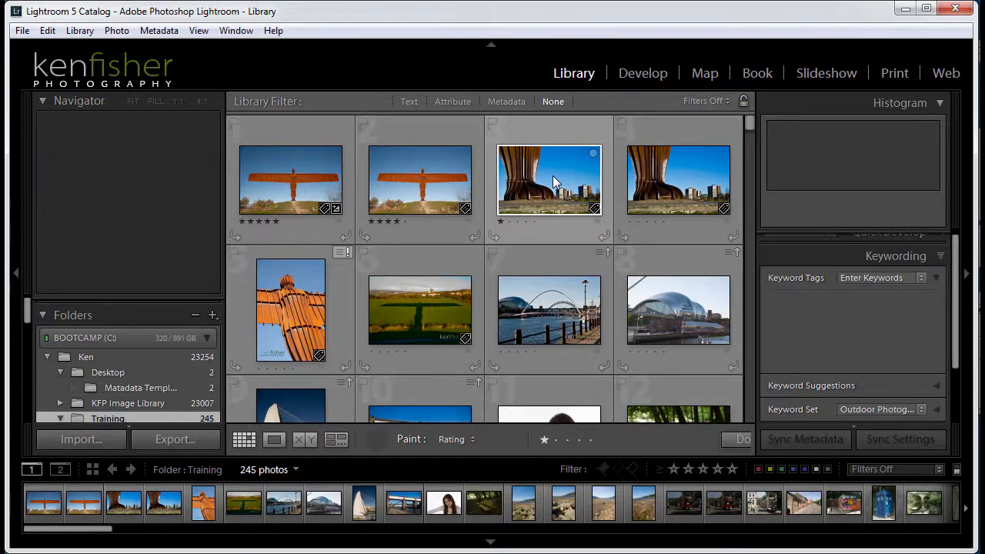
pyautogui.press('alt')
pyautogui.keyDown('alt'); pyautogui.click(549, 194); pyautogui.keyUp('alt')
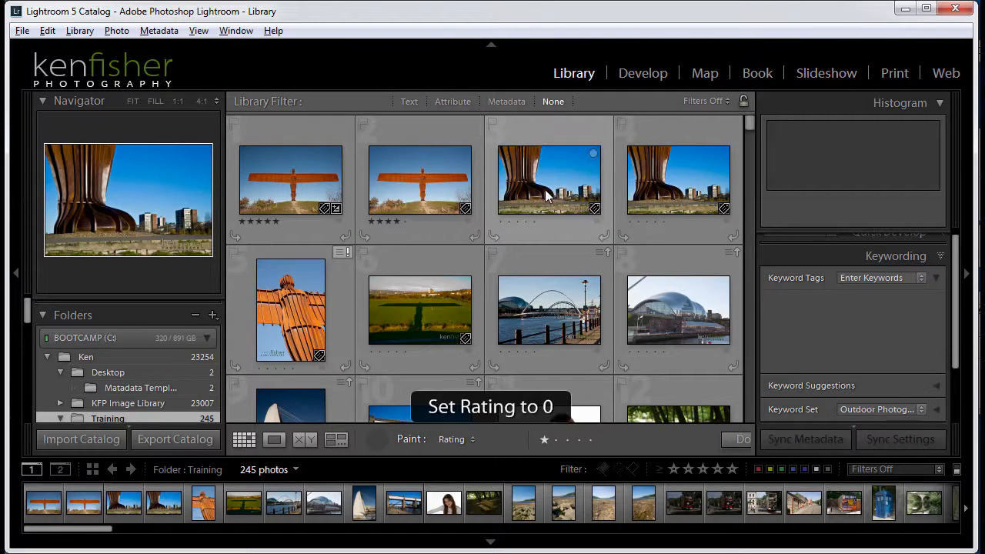
# Erase the painted star ratings from the second and first photos.
pyautogui.keyDown('alt'); pyautogui.click(442, 198); pyautogui.keyUp('alt')
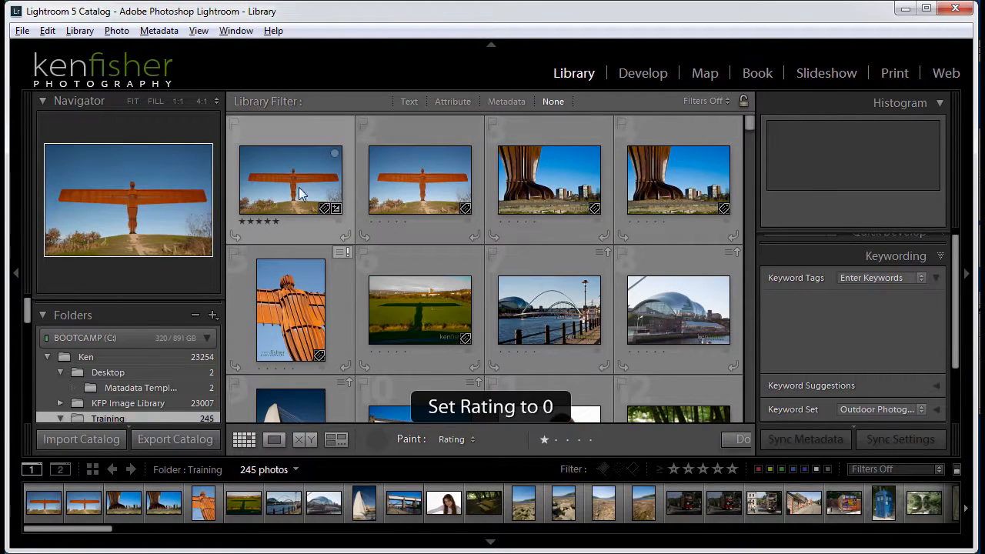
pyautogui.keyDown('alt'); pyautogui.click(302, 192); pyautogui.keyUp('alt')
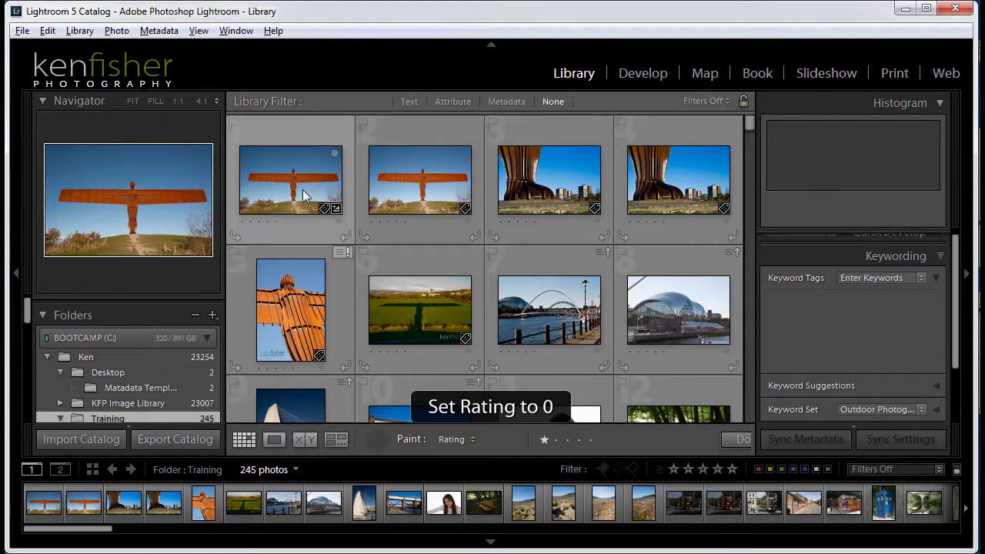
# Set the Painter to Metadata, and select the first photo to examine the contact details in its metadata.
pyautogui.click(473, 441)
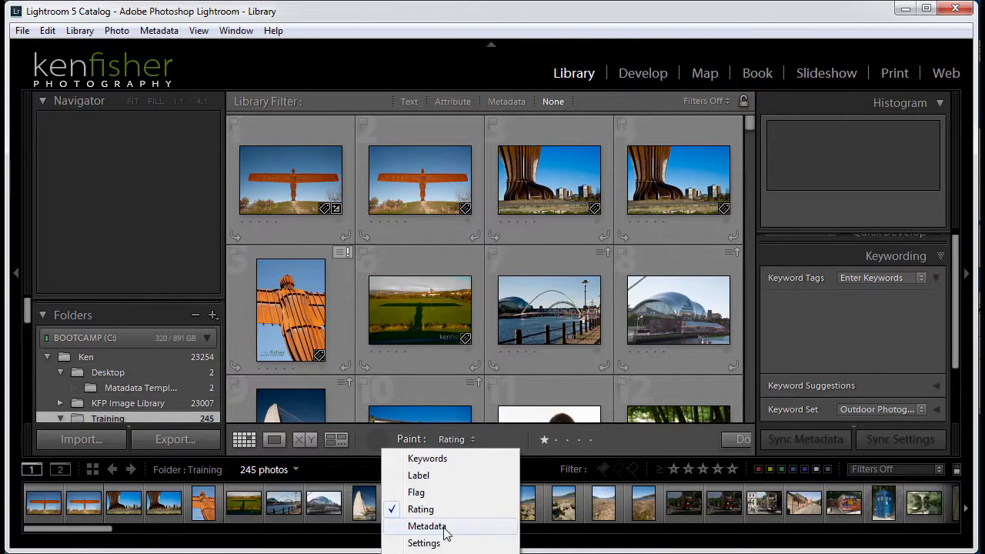
pyautogui.click(444, 533)
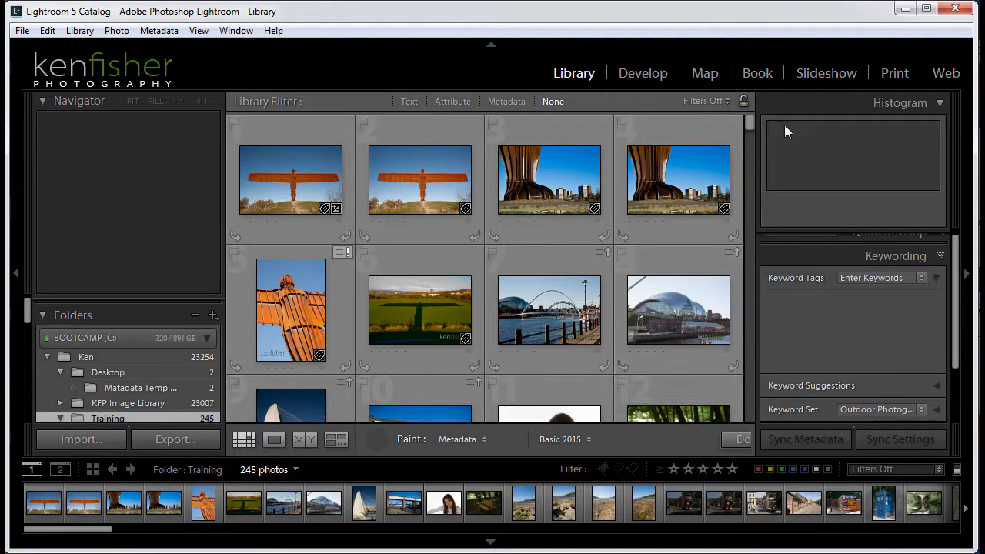
pyautogui.scroll(-3, 954, 275)
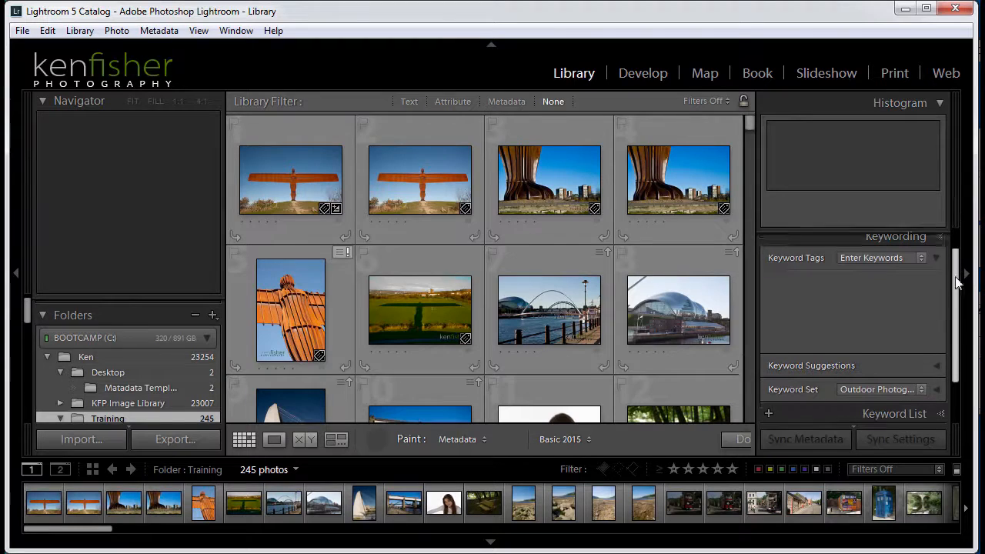
pyautogui.click(940, 383)
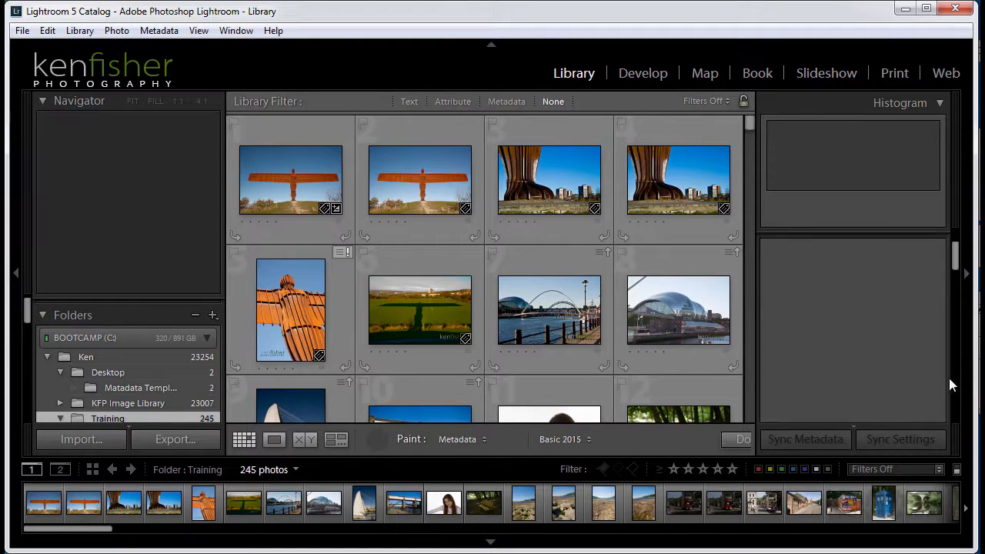
pyautogui.click(281, 174)
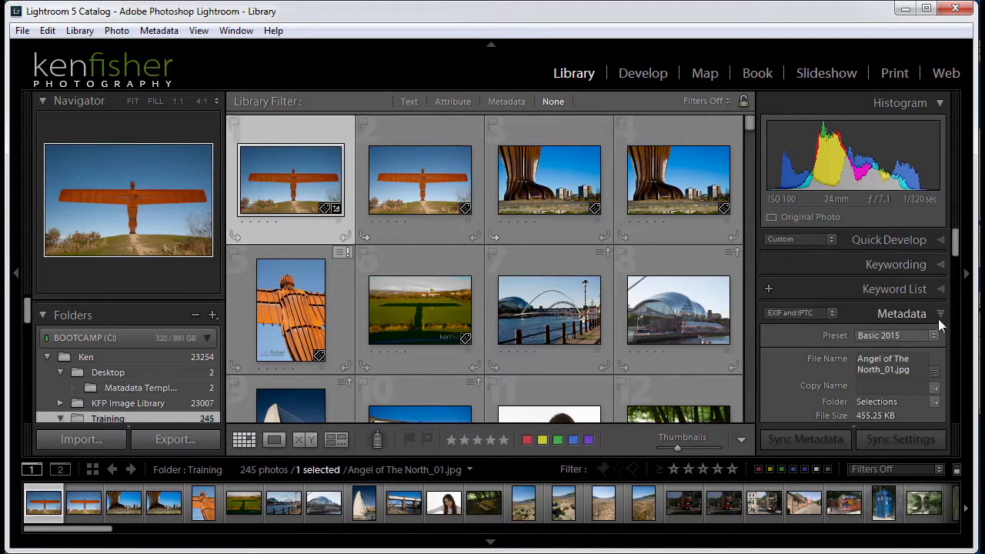
pyautogui.moveTo(957, 244); pyautogui.dragTo(971, 346)
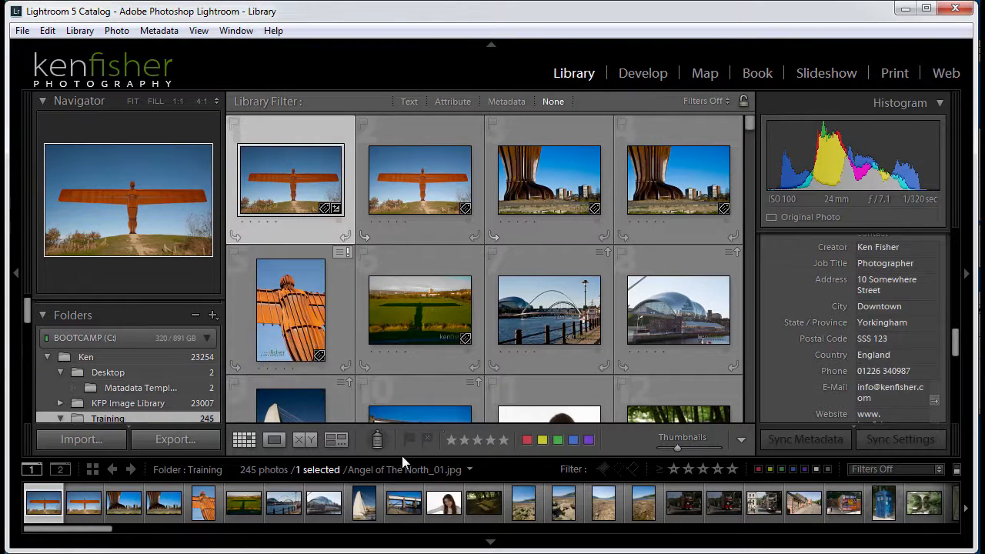
# Reactivate the Painter and paint the Basic 2015 metadata preset onto the first, second and eighth photos.
pyautogui.click(376, 442)
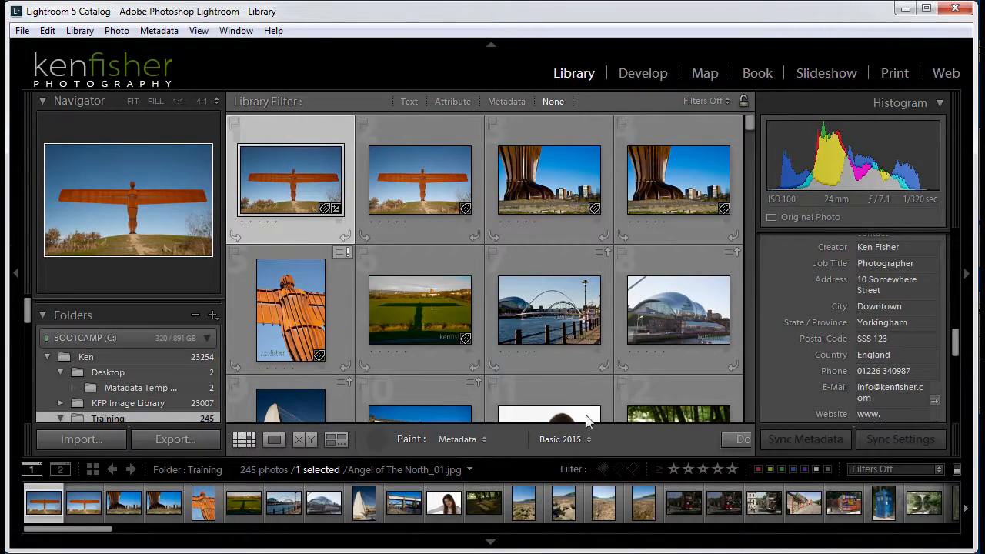
pyautogui.click(327, 191)
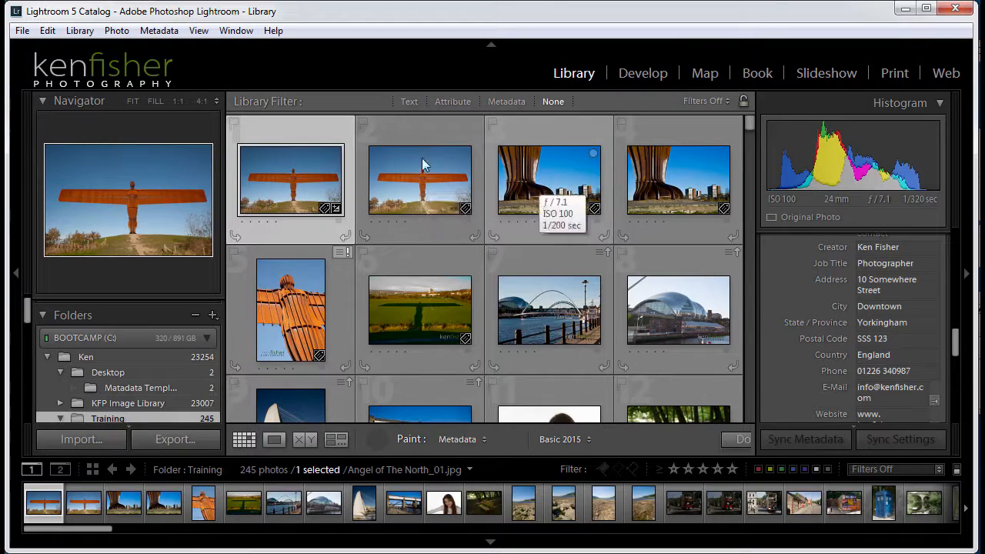
pyautogui.click(414, 177)
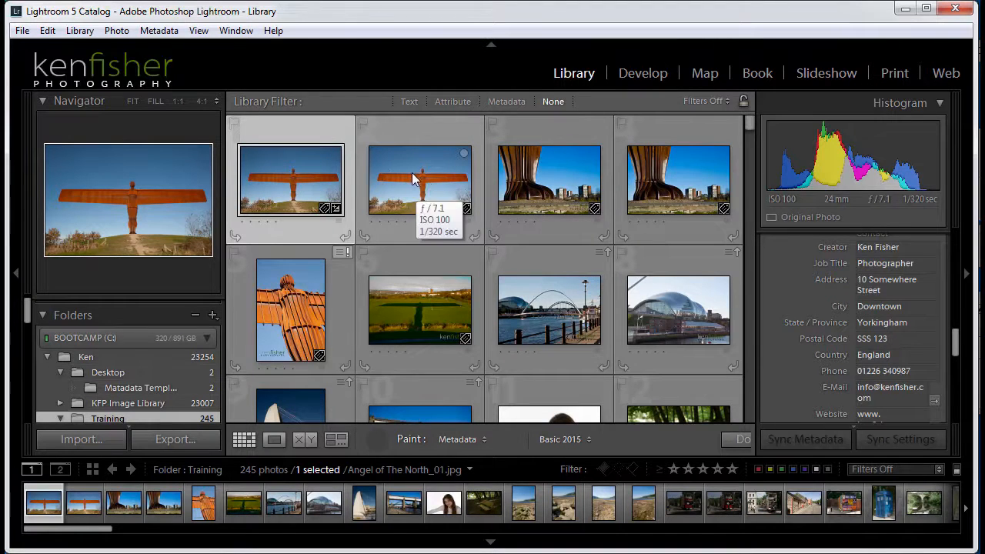
pyautogui.click(672, 280)
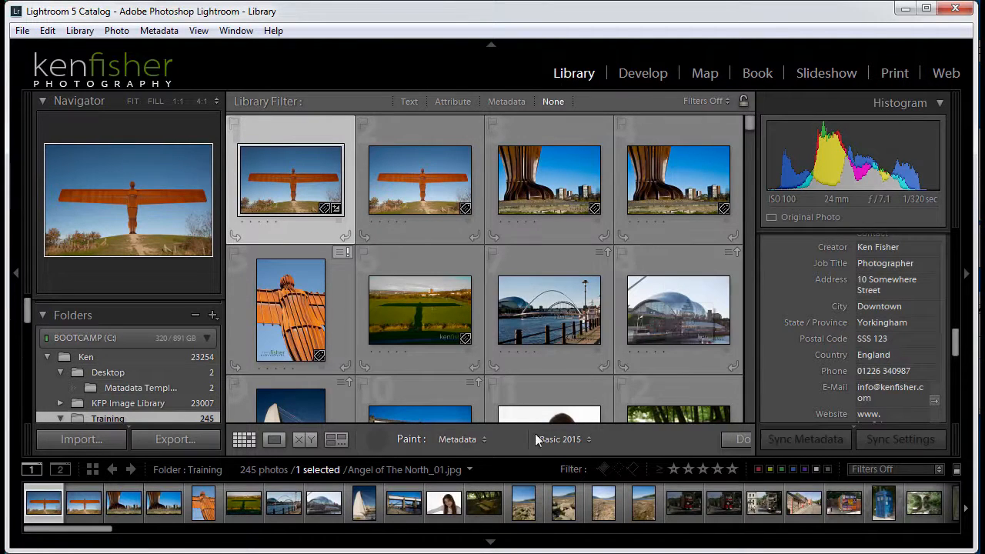
# Set the Painter to Settings with the Blue Filter B&W preset and paint it onto the first and second photos.
pyautogui.click(483, 440)
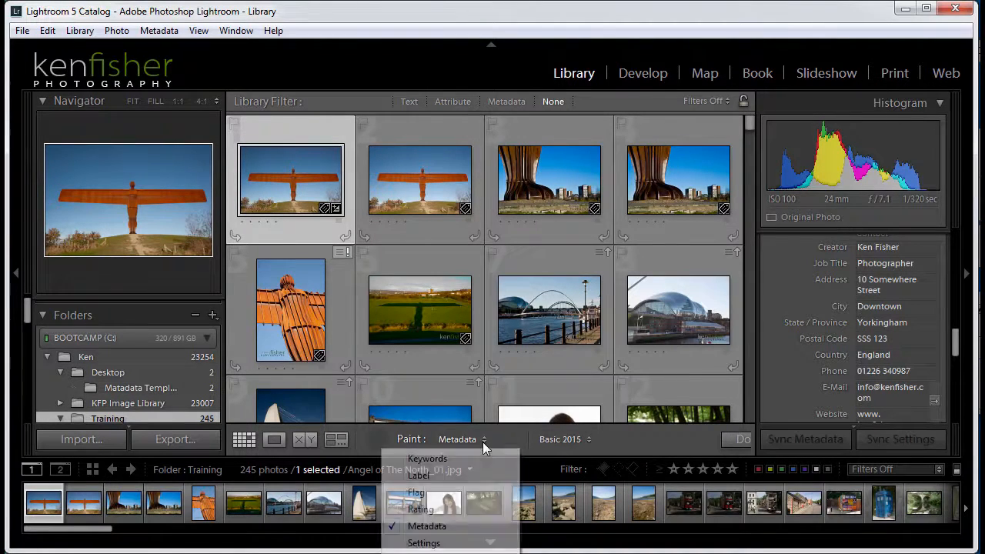
pyautogui.click(450, 542)
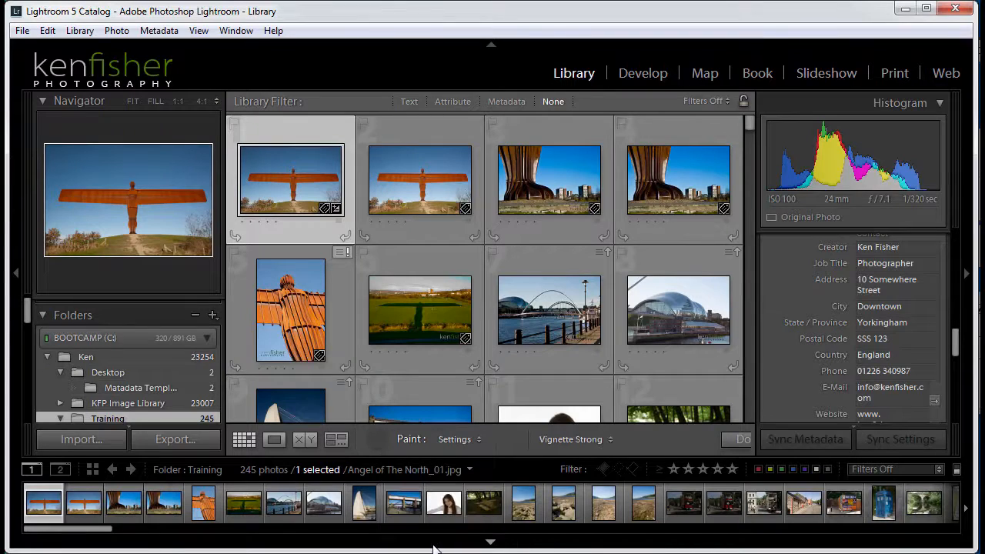
pyautogui.click(609, 440)
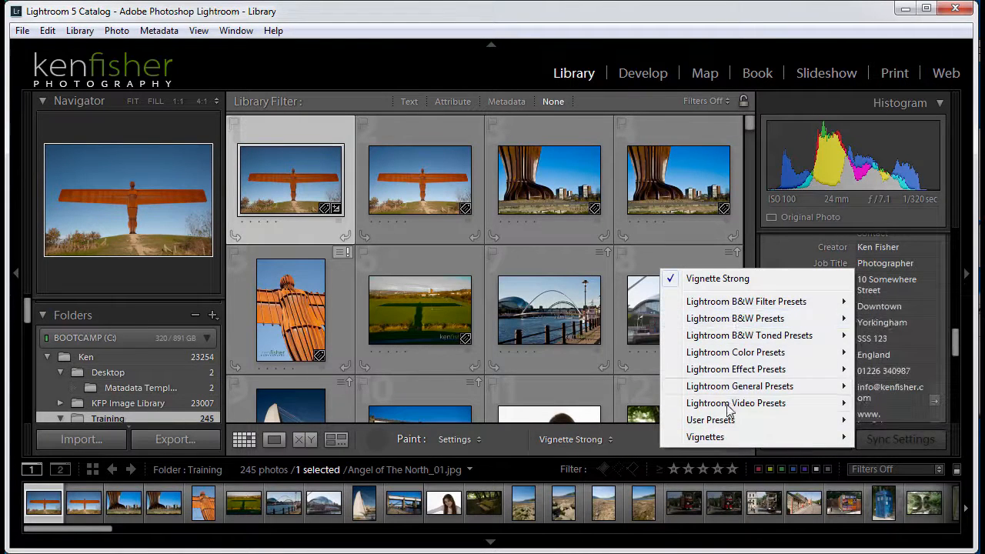
pyautogui.moveTo(733, 307)
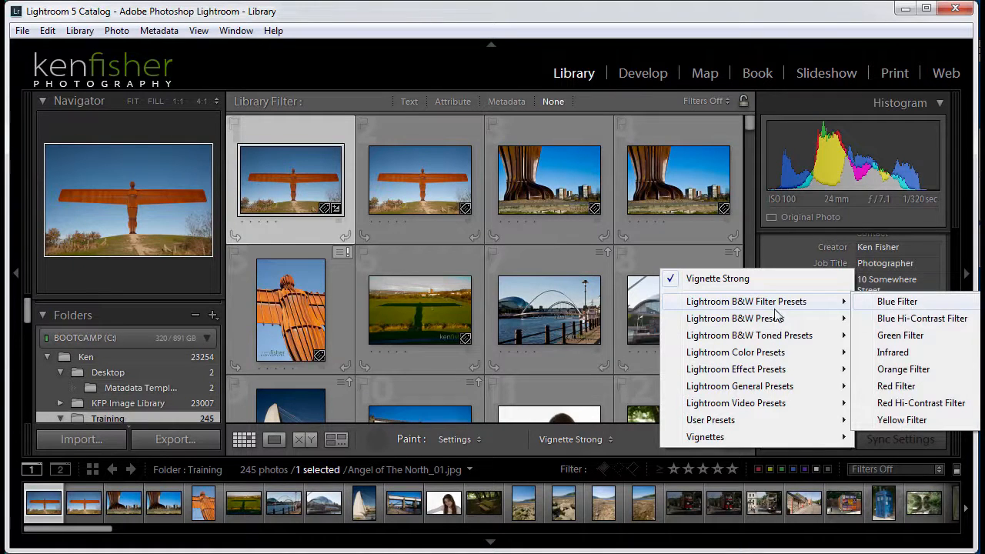
pyautogui.click(923, 305)
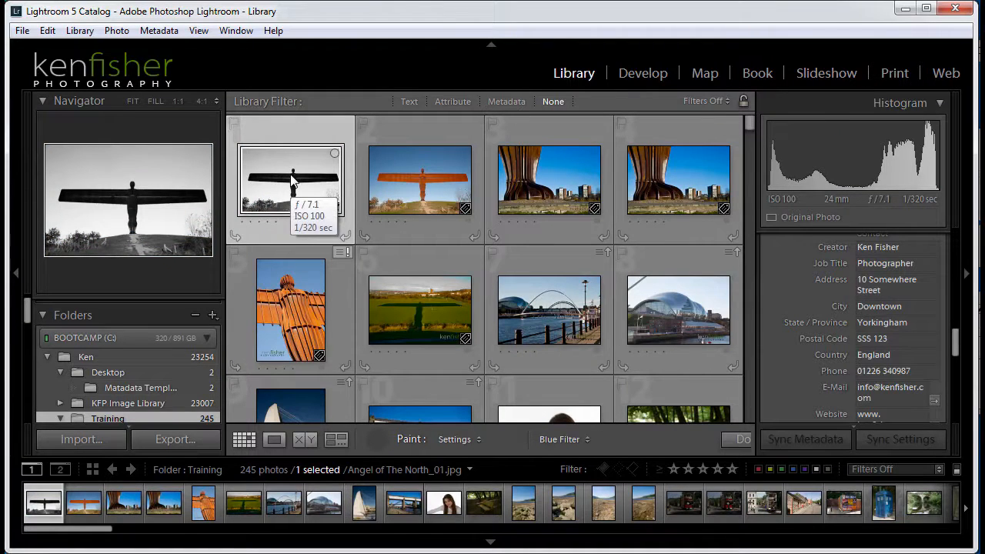
pyautogui.click(425, 185)
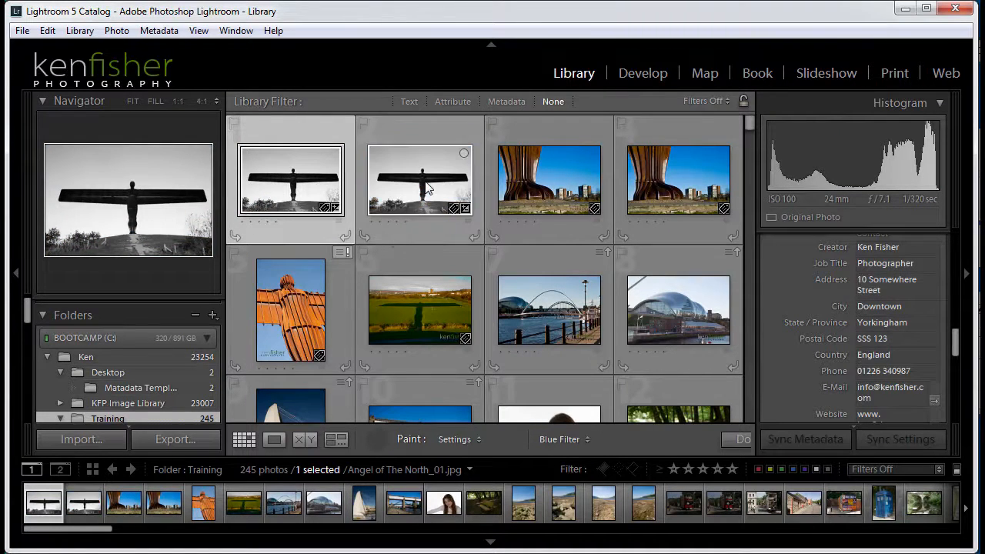
# Set the Painter to Rotation with Rotate Right (CW) and paint it onto the first photo four times for a full turn.
pyautogui.click(479, 439)
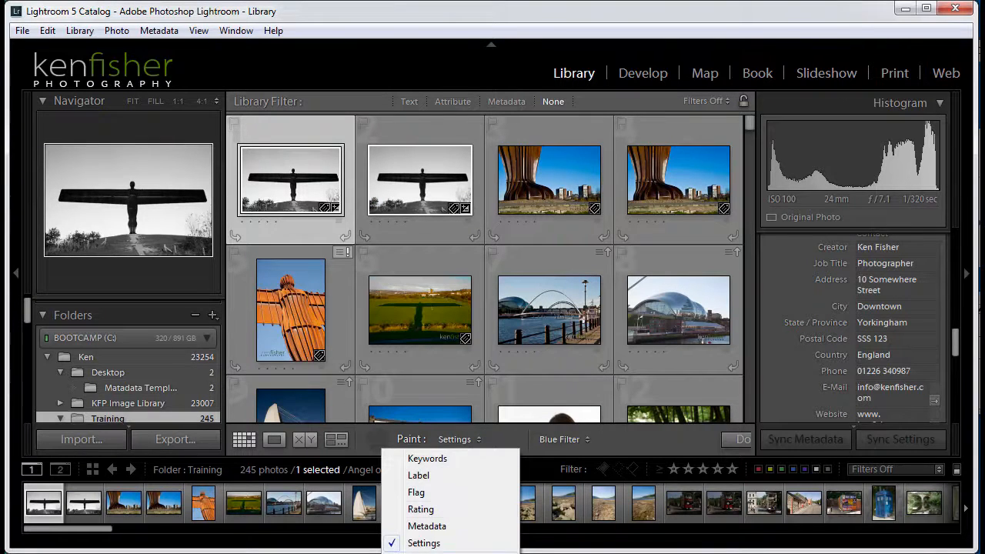
pyautogui.click(453, 553)
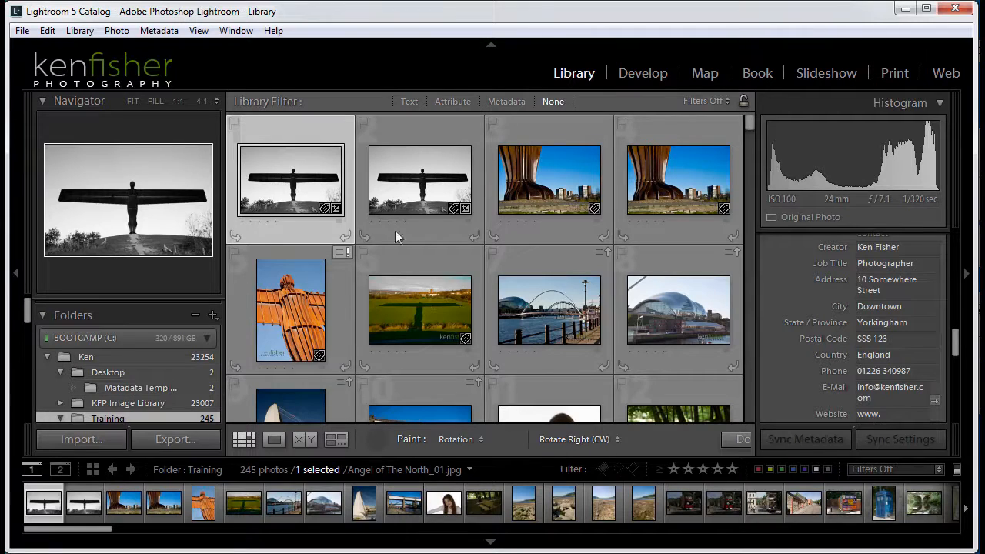
pyautogui.click(300, 189)
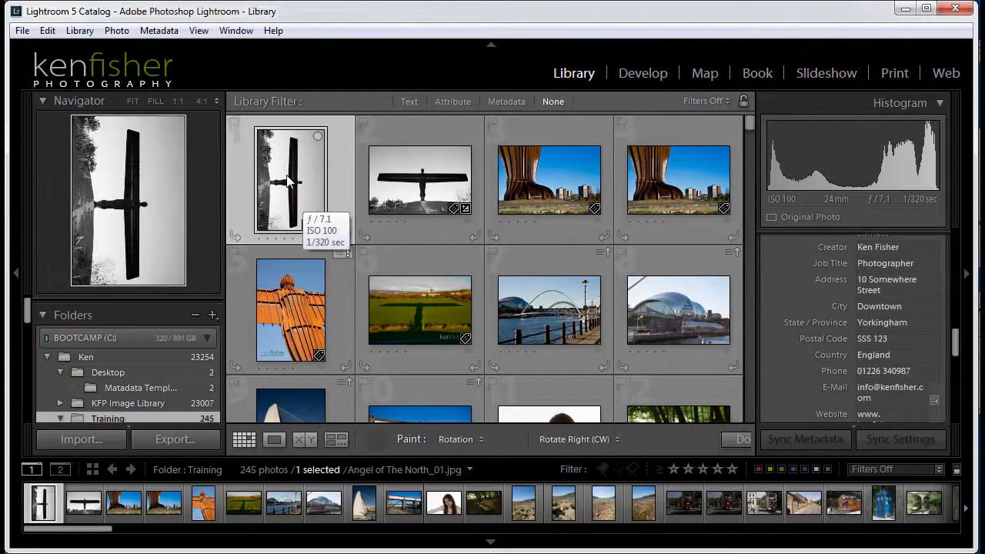
pyautogui.click(301, 190)
pyautogui.click(303, 192)
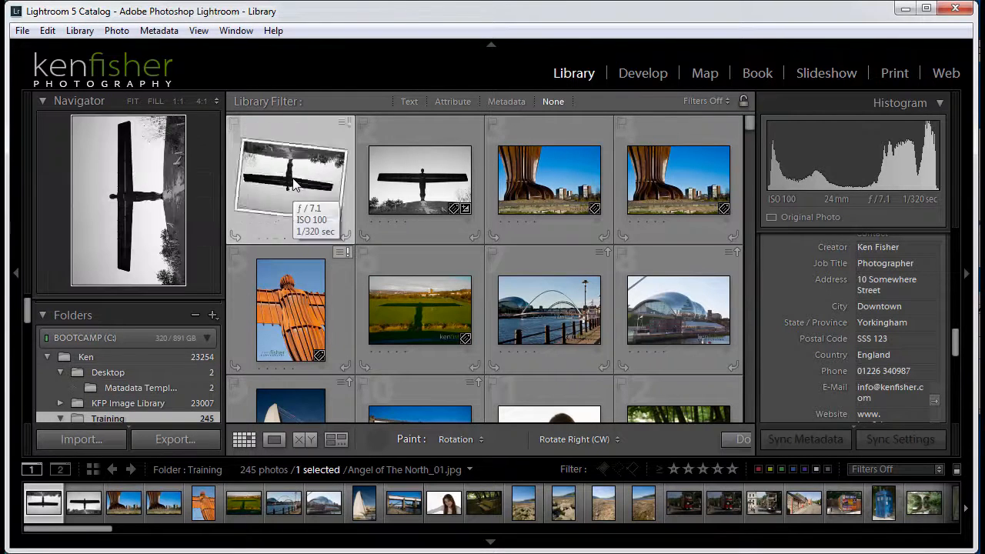
pyautogui.click(304, 192)
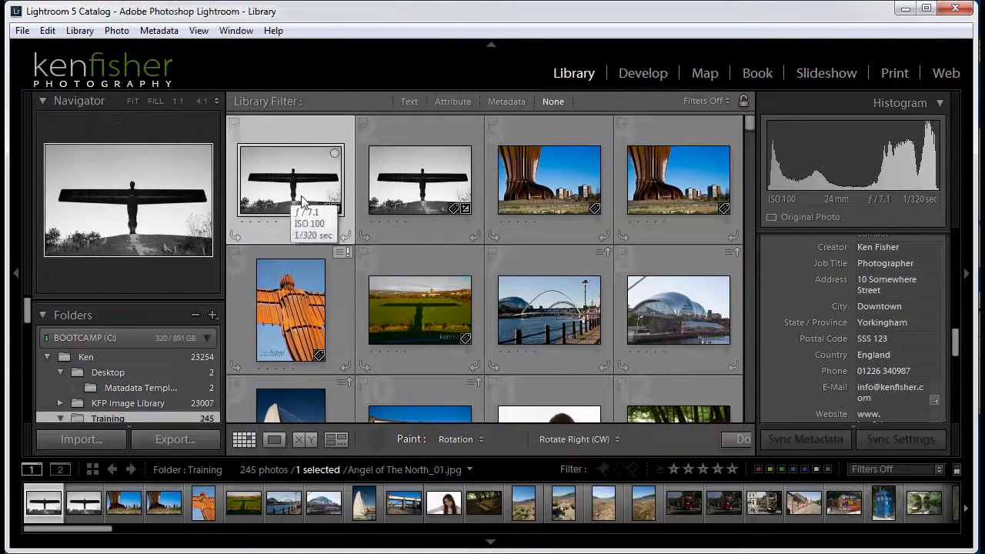
# Set the Painter to Target Collection and create a new collection named Ken Collect.
pyautogui.click(480, 440)
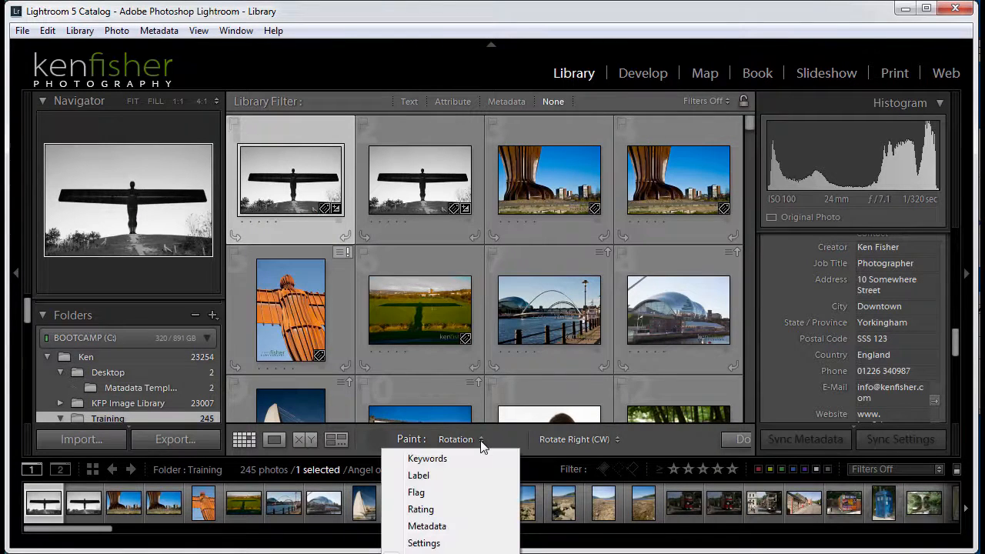
pyautogui.click(461, 553)
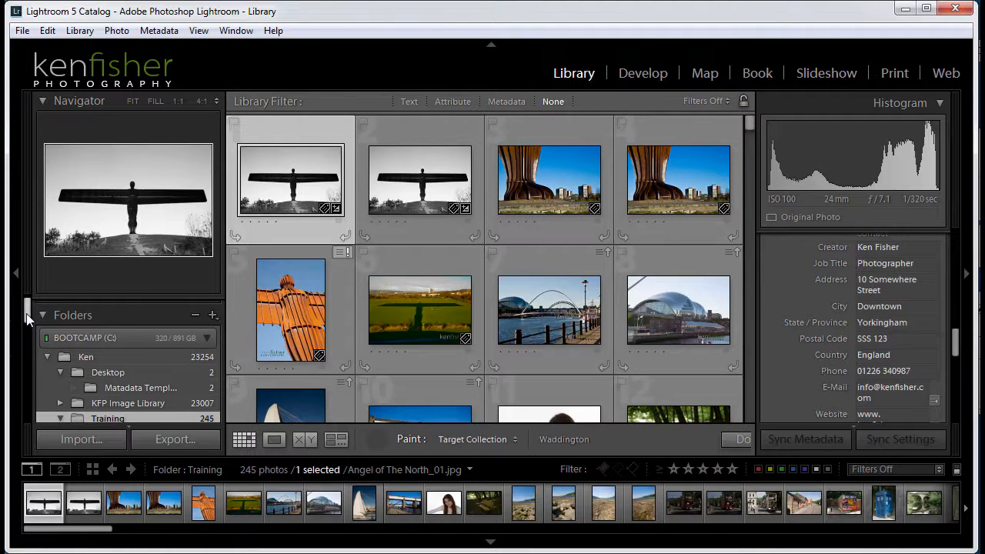
pyautogui.moveTo(27, 316); pyautogui.dragTo(24, 409)
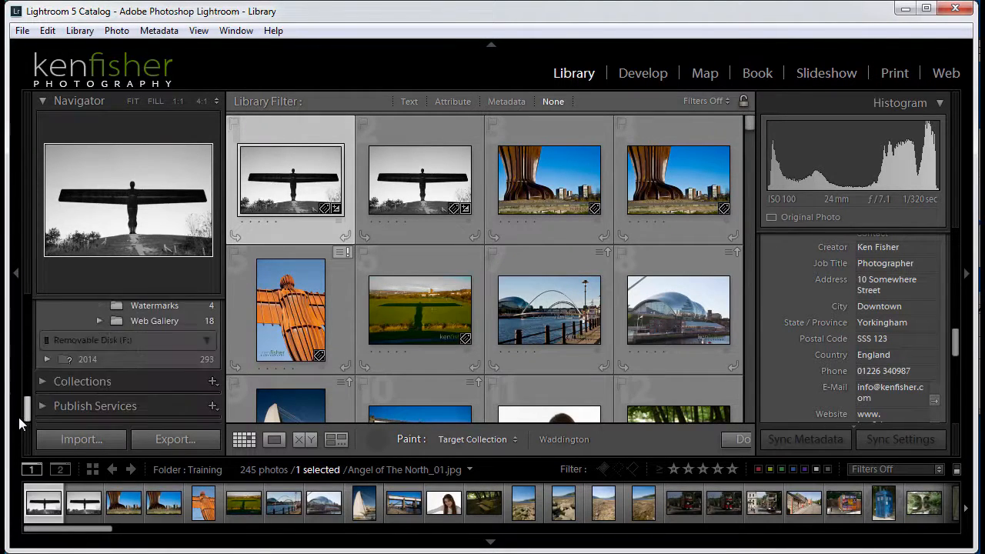
pyautogui.click(212, 382)
pyautogui.click(269, 400)
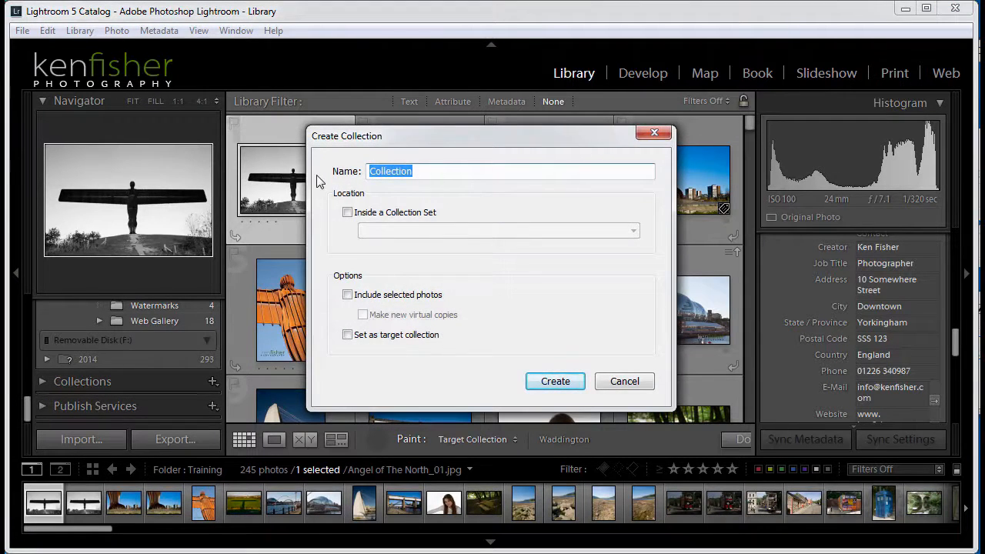
pyautogui.write('Ken C')
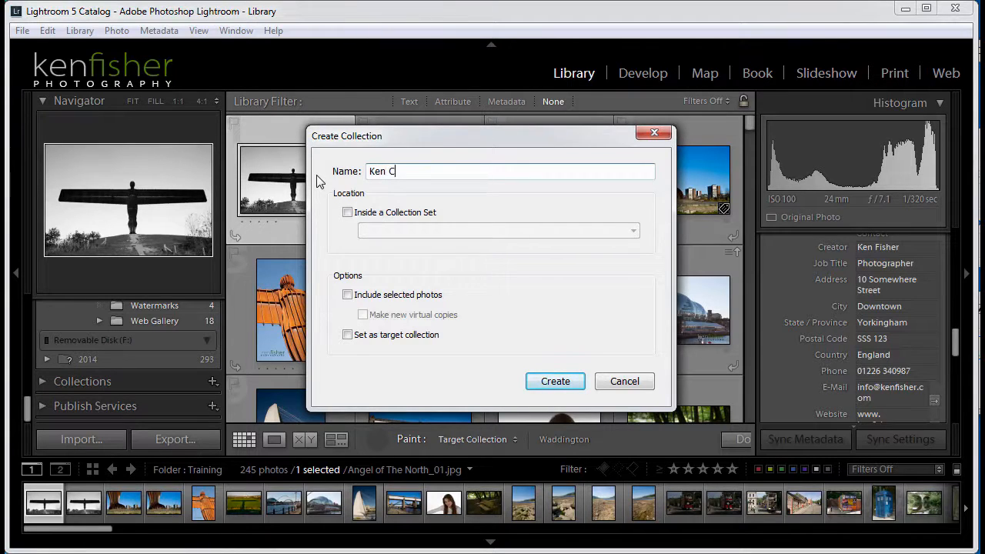
pyautogui.write('ollect')
pyautogui.click(557, 383)
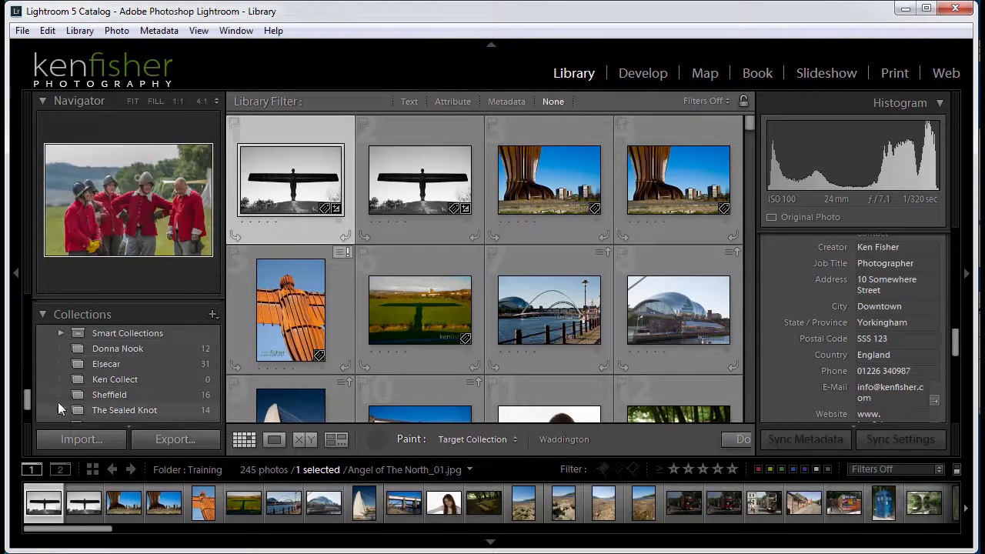
# Put the Painter away and make the Ken Collect collection the target collection.
pyautogui.moveTo(27, 399); pyautogui.dragTo(25, 403)
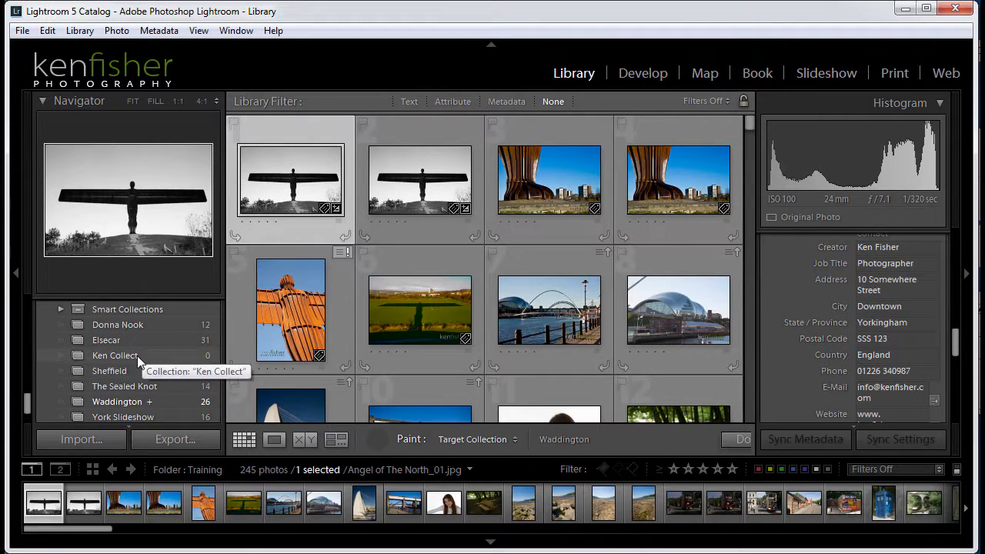
pyautogui.click(376, 438)
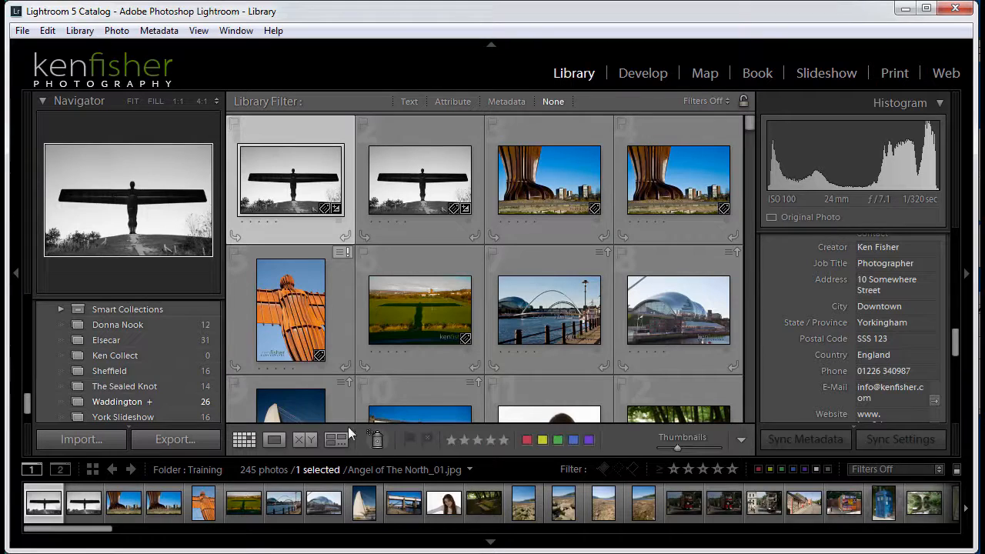
pyautogui.rightClick(123, 354)
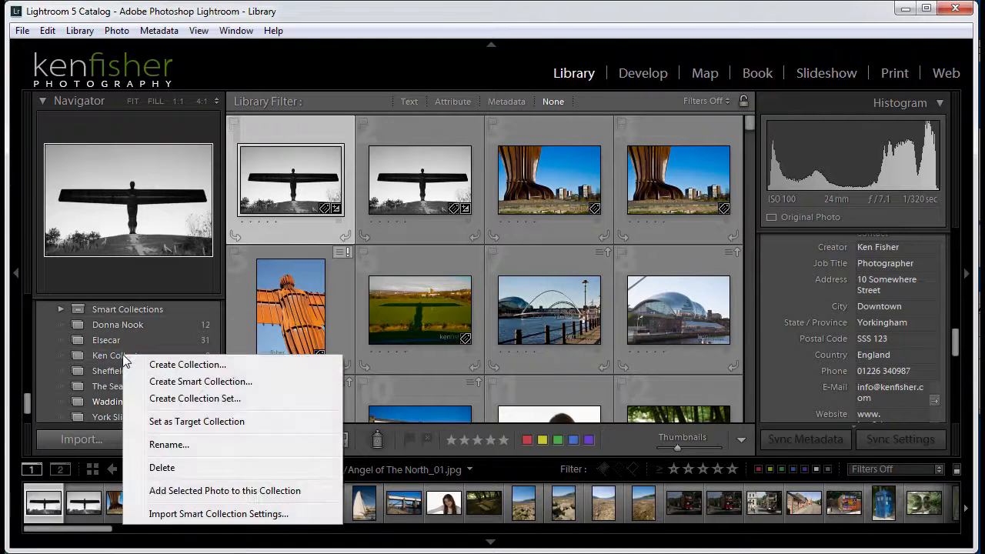
pyautogui.click(196, 422)
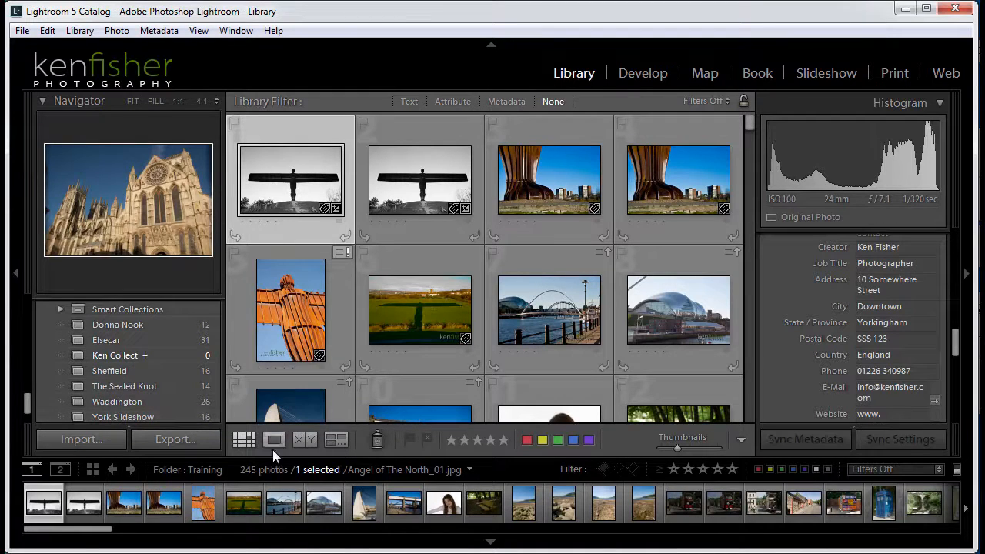
# Paint the third, eighth, twelfth, ninth and eleventh photos into the target collection, and open Ken Collect to view them.
pyautogui.click(377, 440)
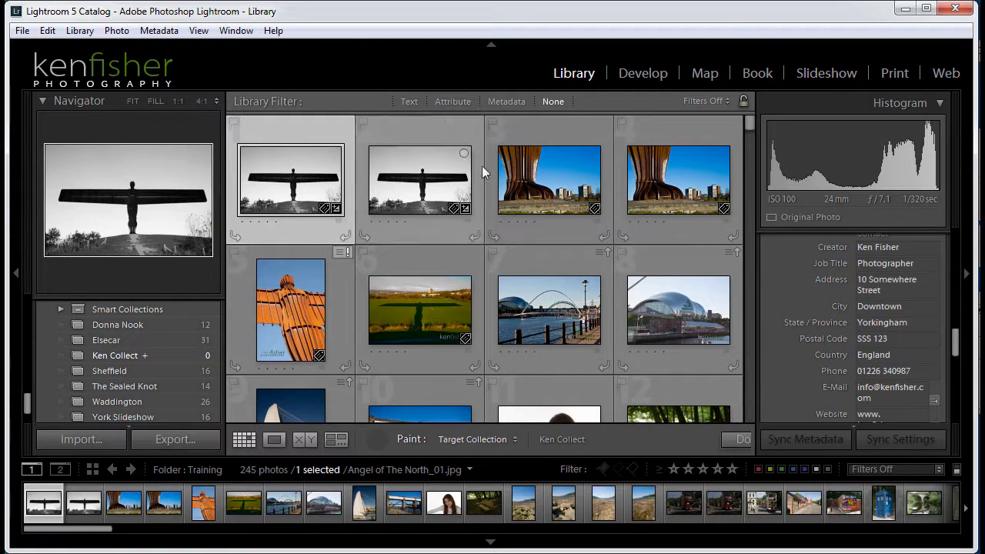
pyautogui.click(542, 184)
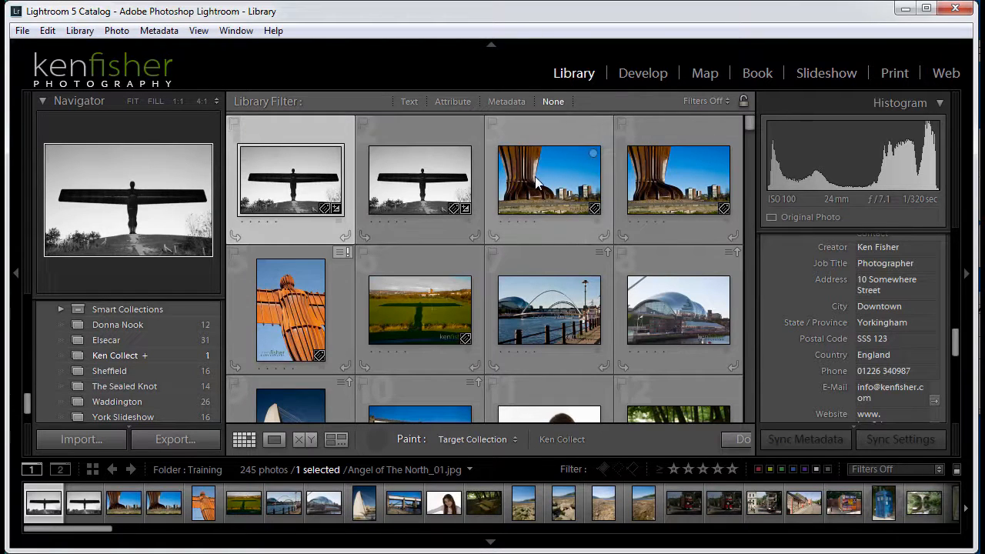
pyautogui.click(665, 315)
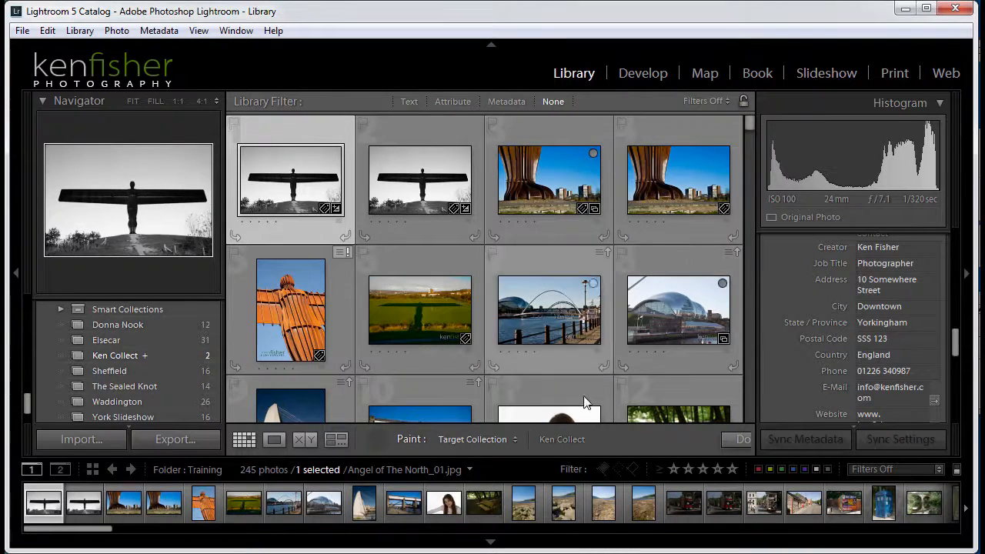
pyautogui.click(393, 399)
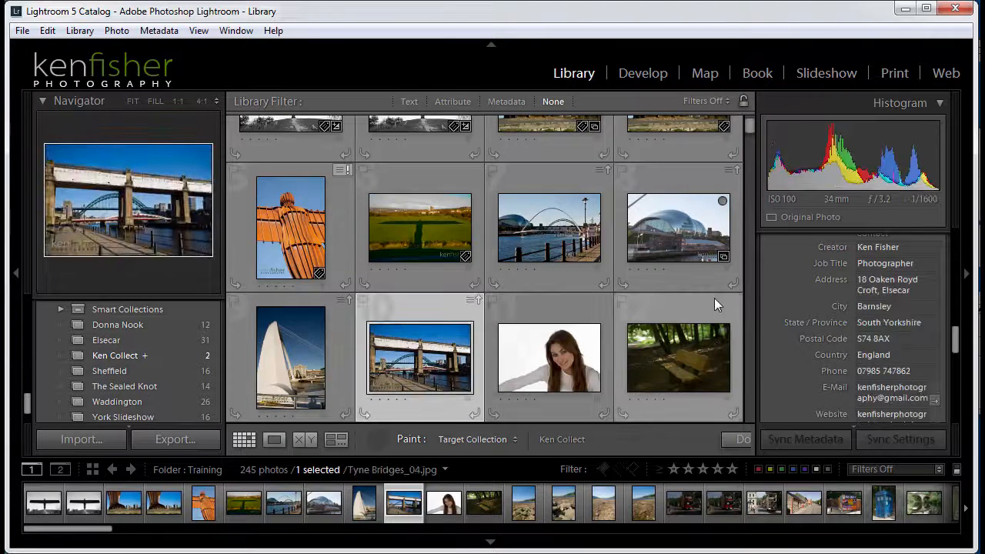
pyautogui.click(666, 357)
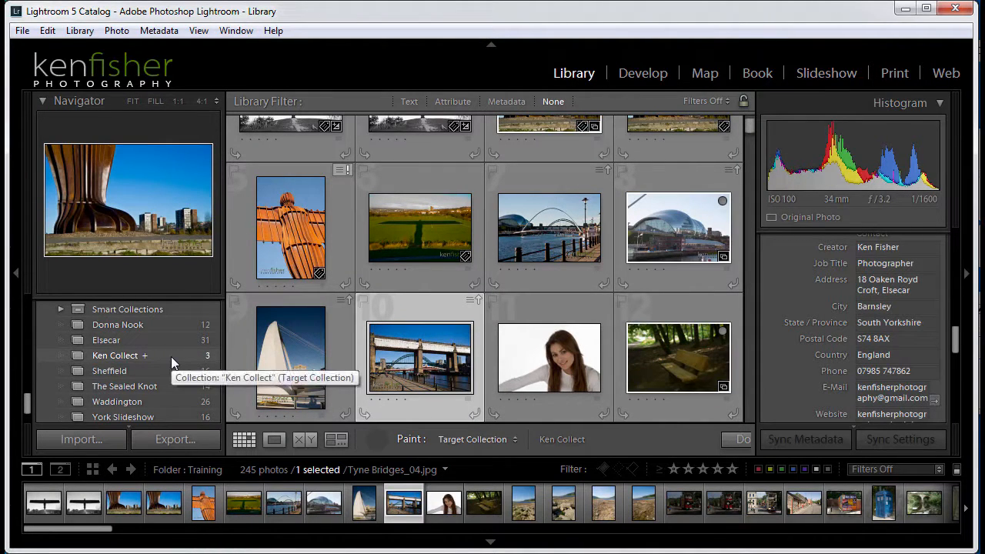
pyautogui.click(285, 367)
pyautogui.click(535, 360)
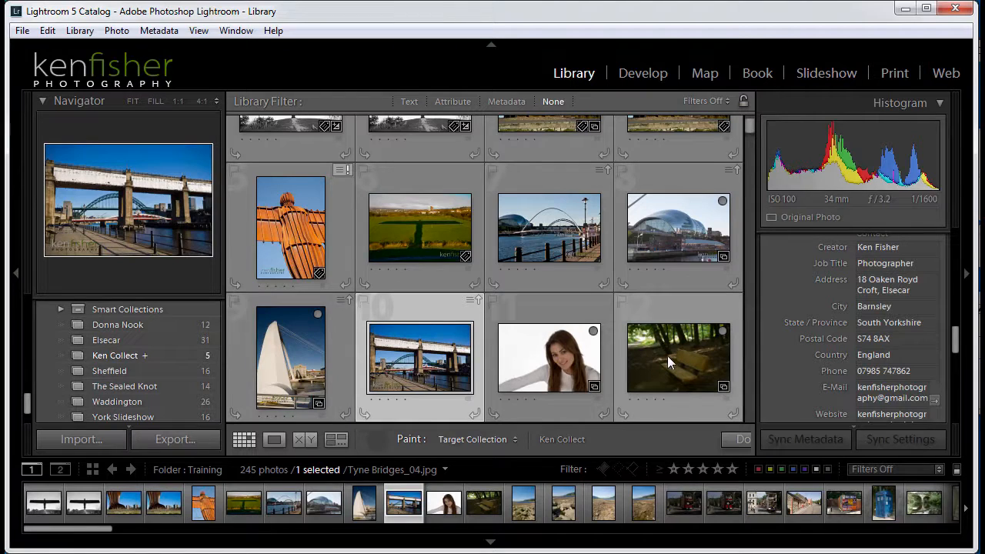
pyautogui.click(114, 356)
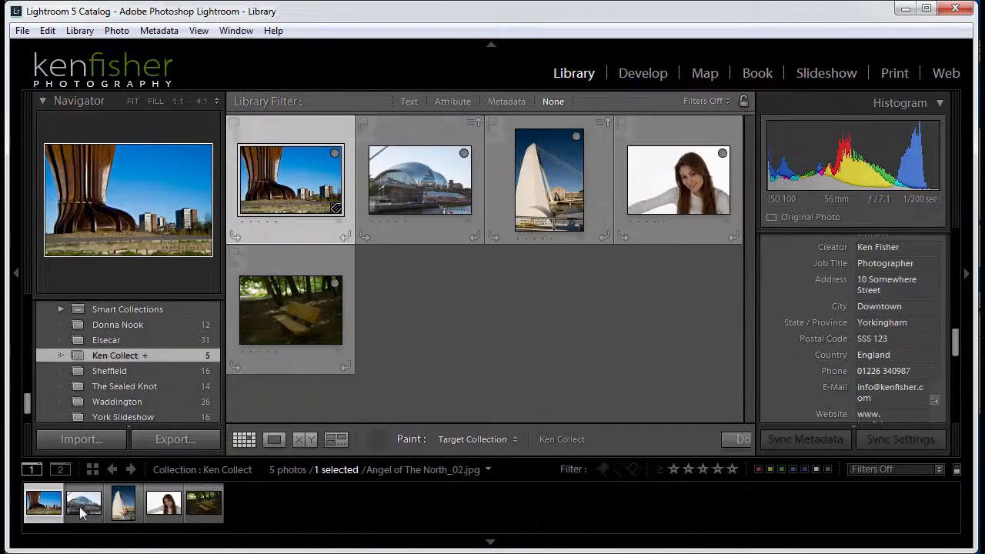